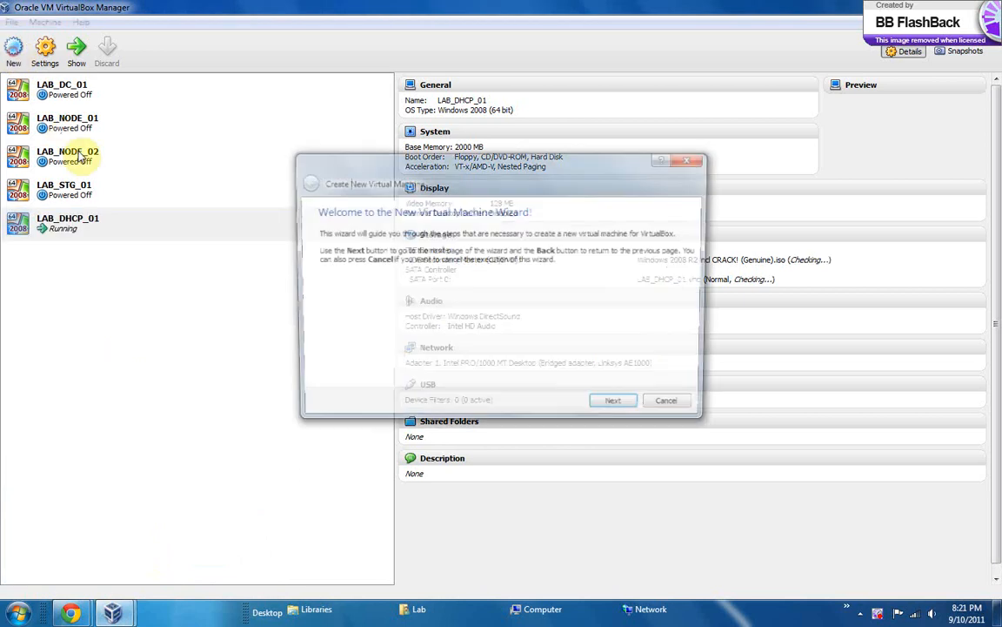
Name the new virtual machine NAS_01 and set its OS type to BSD, version FreeBSD (64 bit).
click(611, 405)
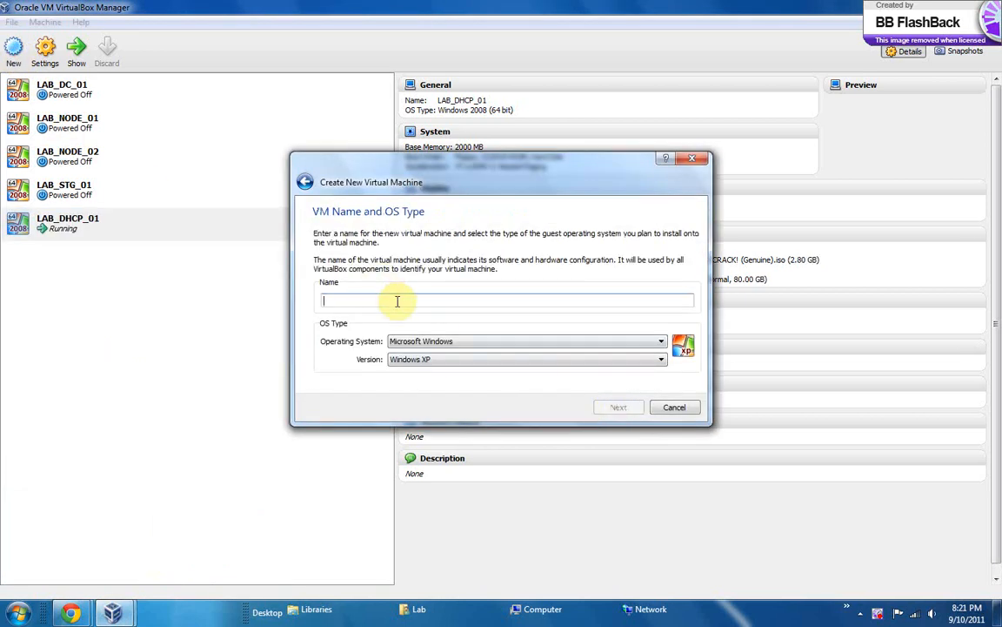
text(NAS_0)
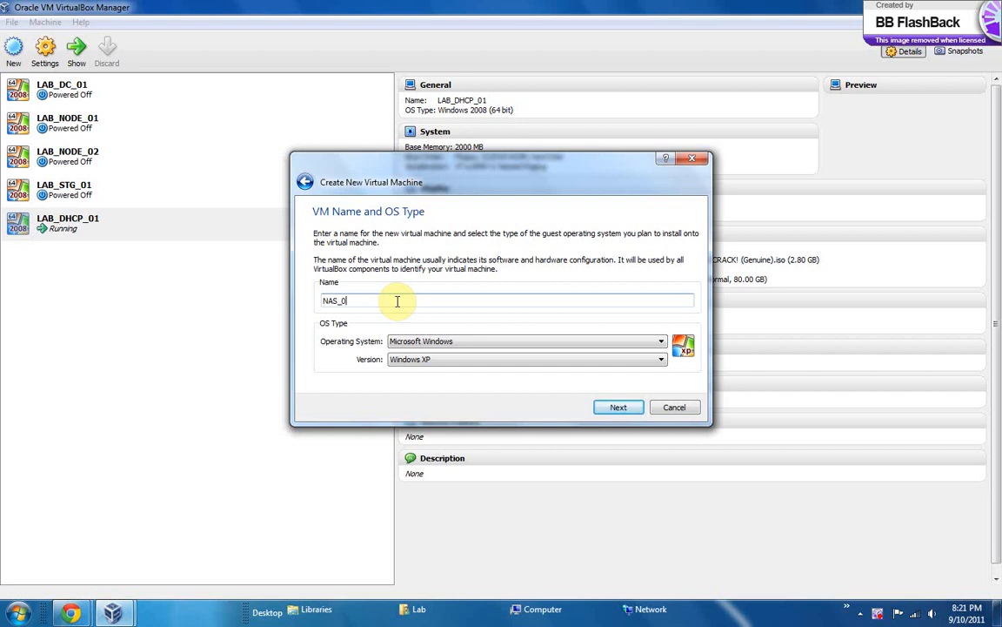
text(1)
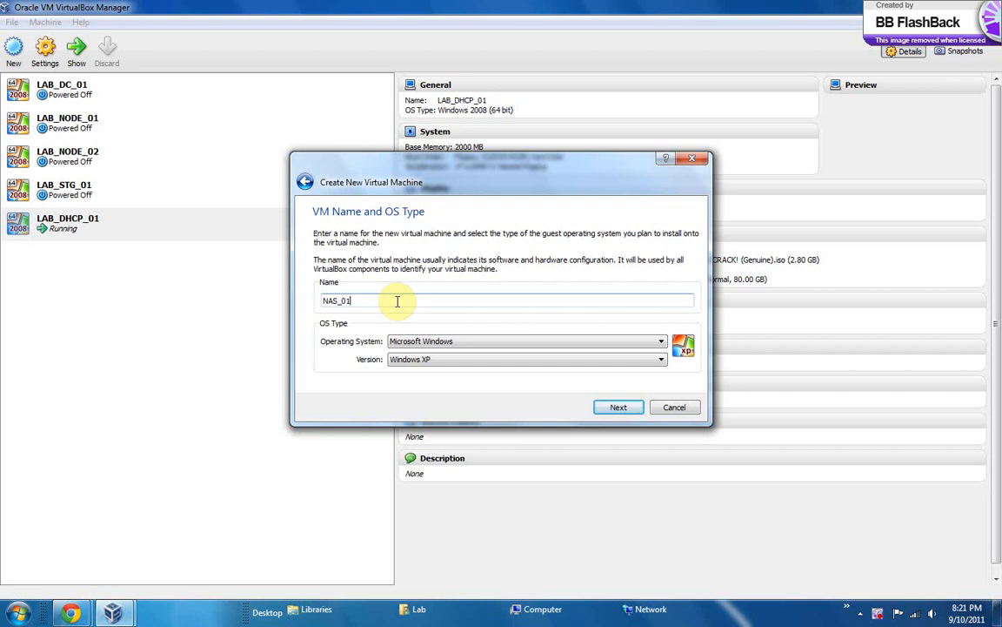
click(426, 343)
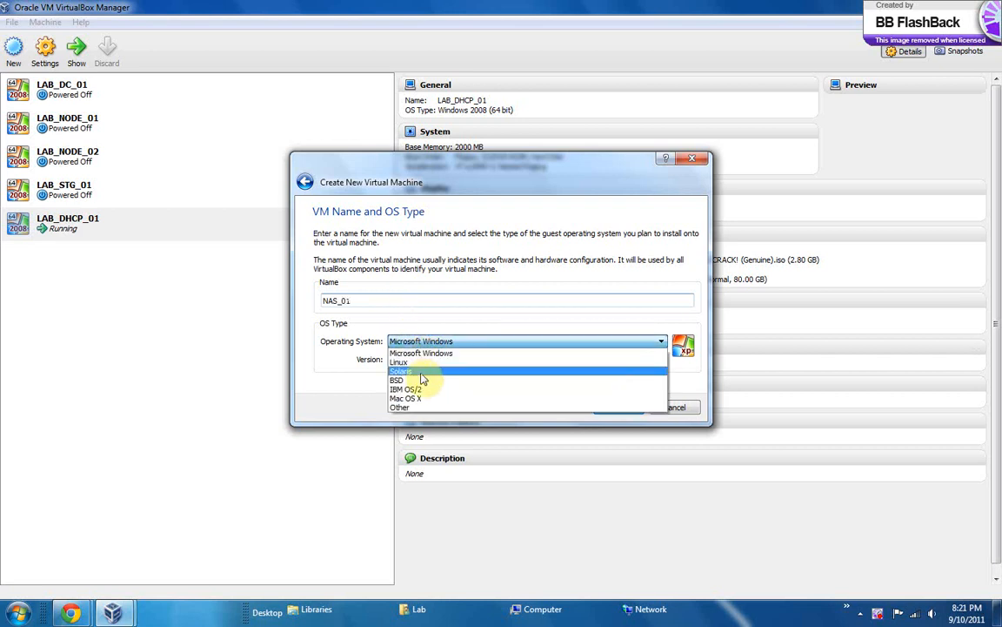
click(423, 380)
click(416, 360)
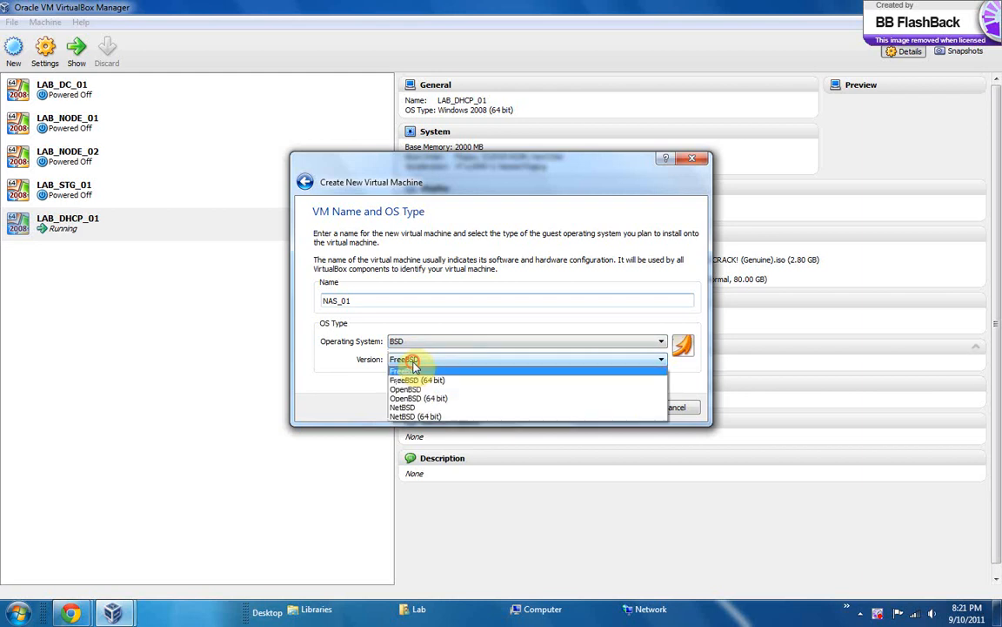
click(417, 381)
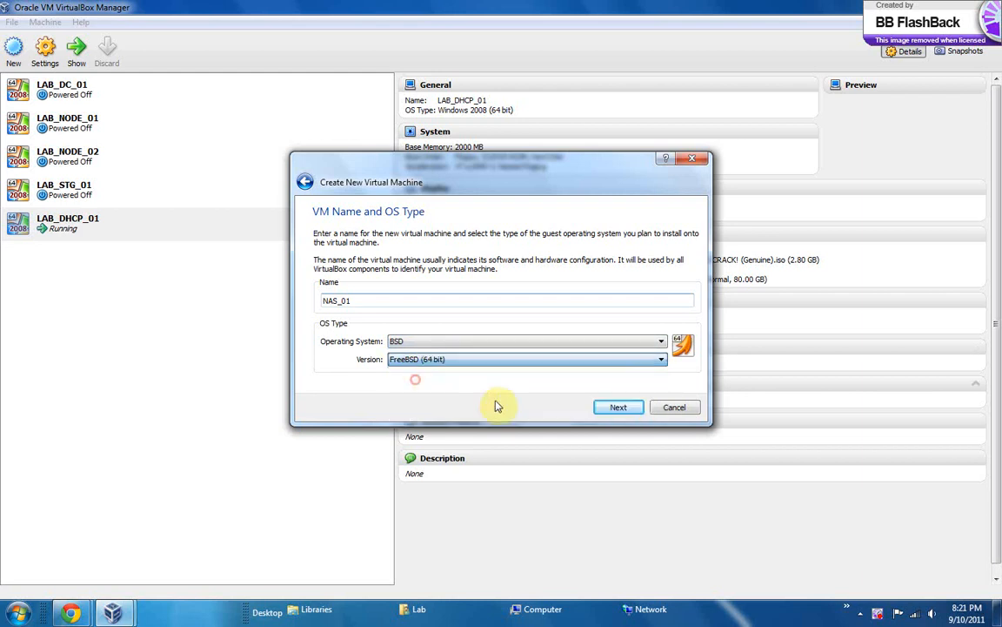
click(616, 409)
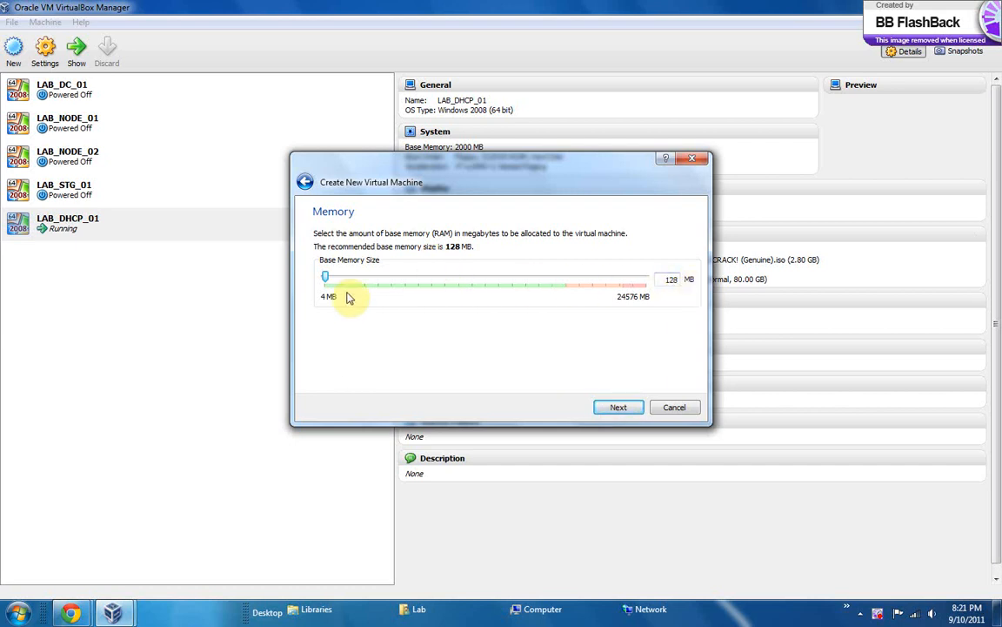
Allocate 1152 MB of base memory and choose to create a new hard disk as the start-up disk.
drag(326, 277, 339, 276)
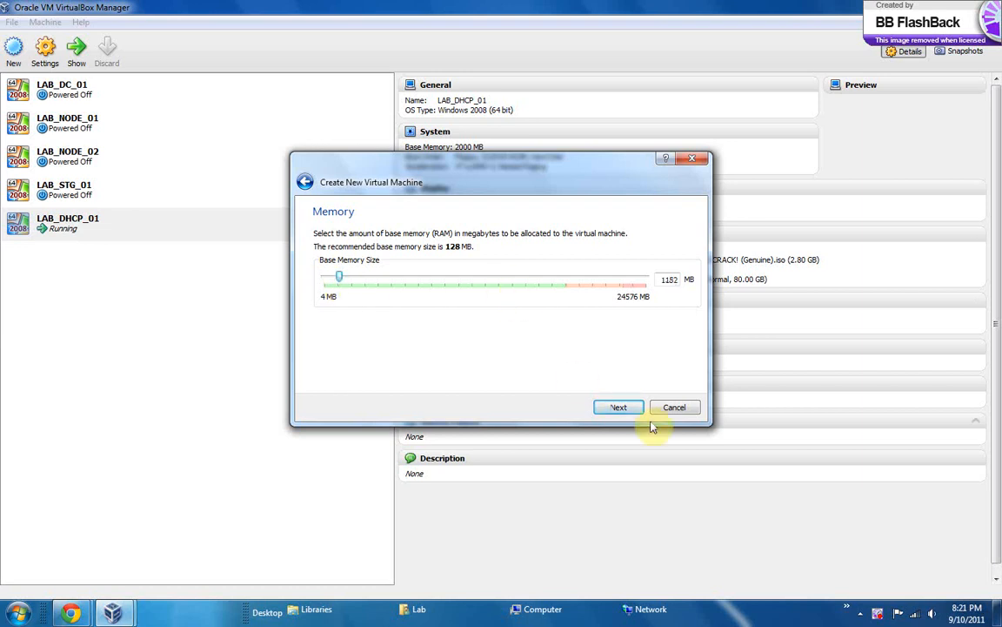
click(617, 408)
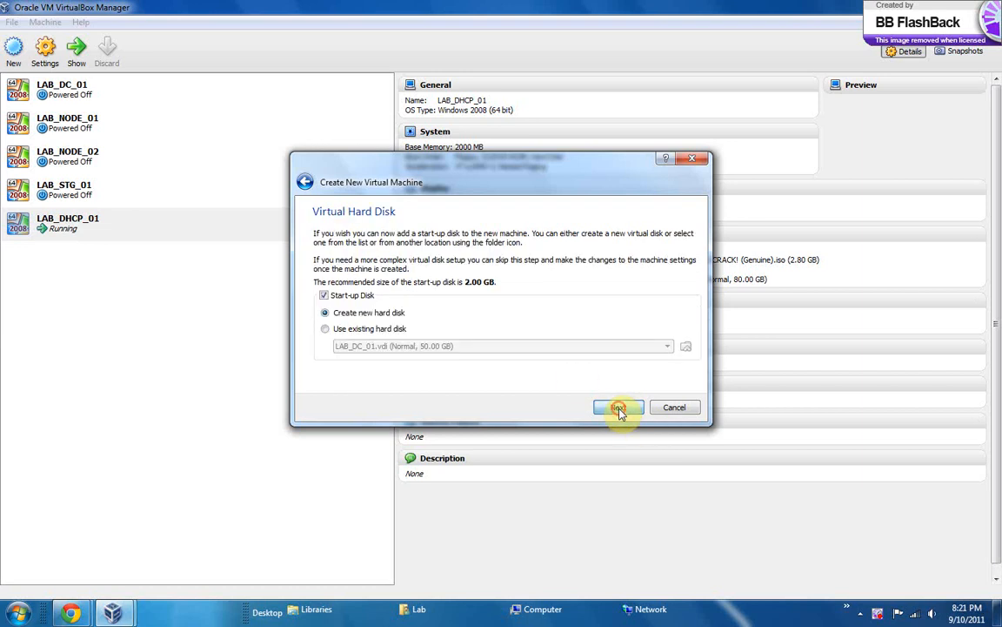
click(618, 409)
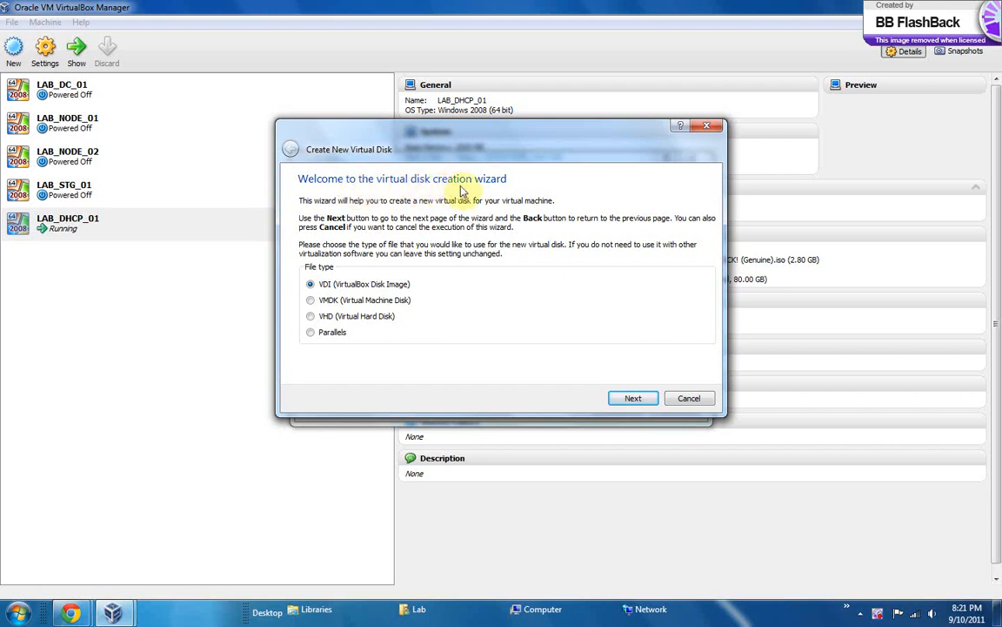
Create a dynamically allocated 2.00 GB VHD disk named NAS_01 and finish creating the virtual machine.
click(310, 317)
click(634, 400)
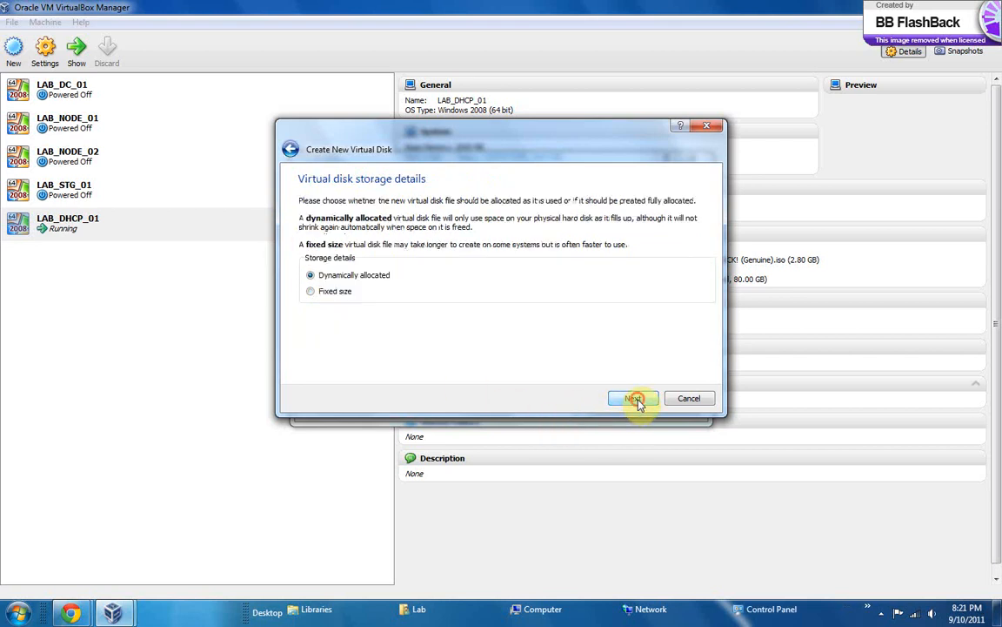
click(634, 400)
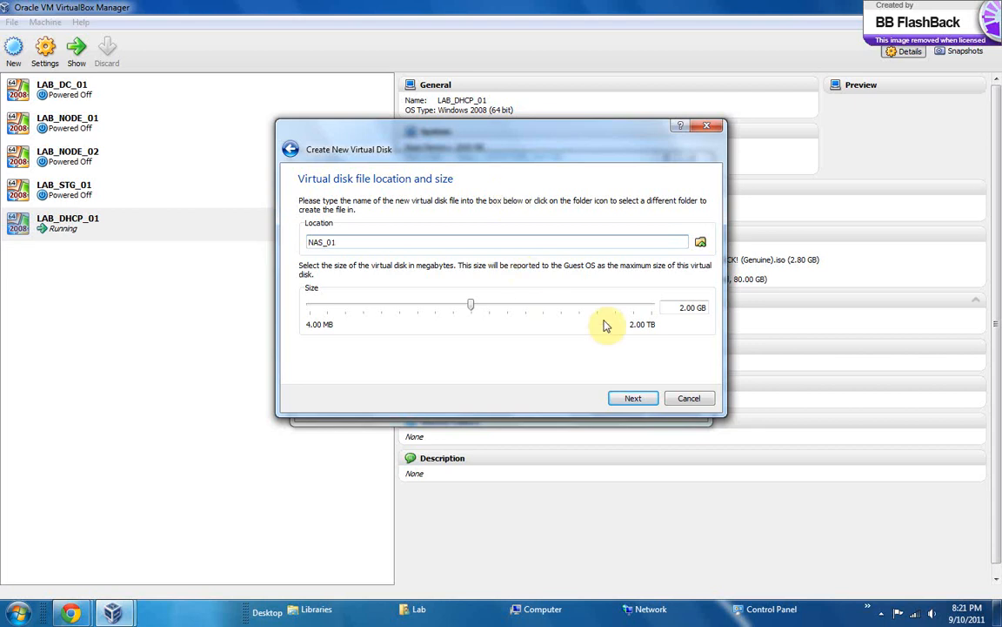
click(640, 398)
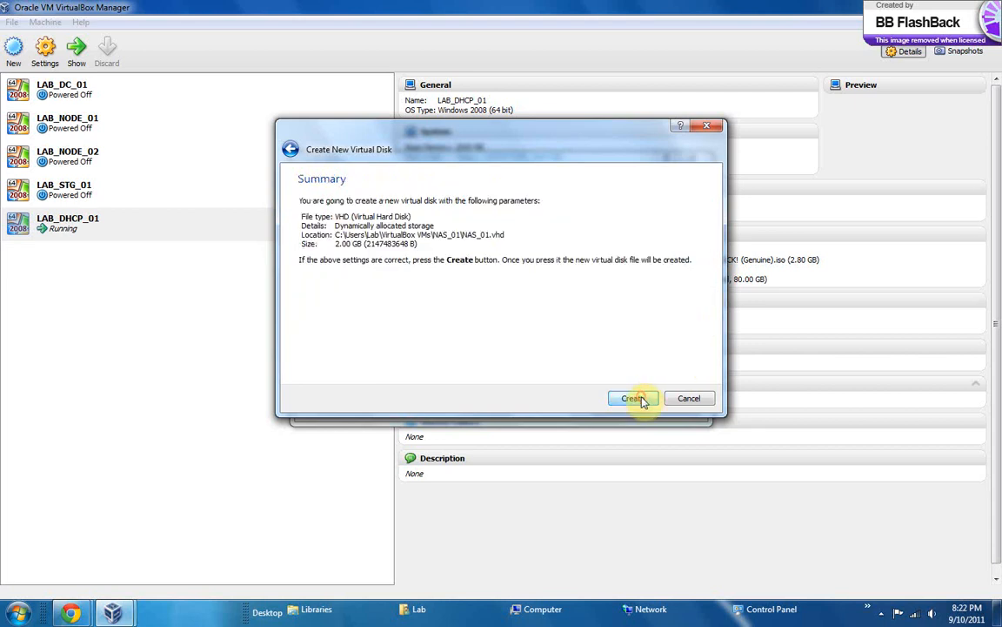
click(641, 400)
click(619, 406)
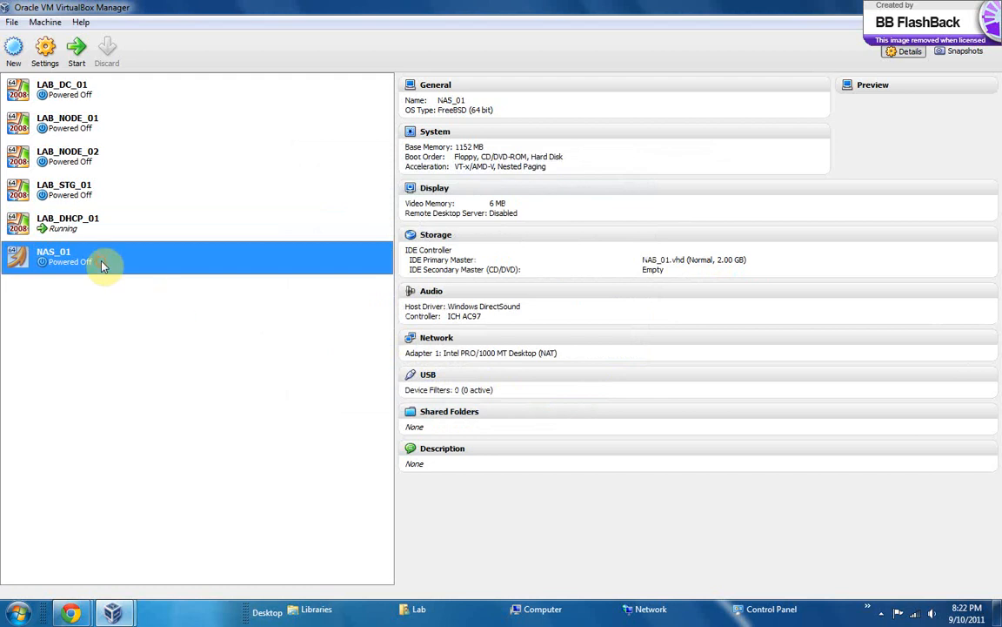
Load the FreeNAS-8.0.1-RC1-i386 disk image from the Downloads folder into NAS_01's empty CD/DVD drive.
click(48, 55)
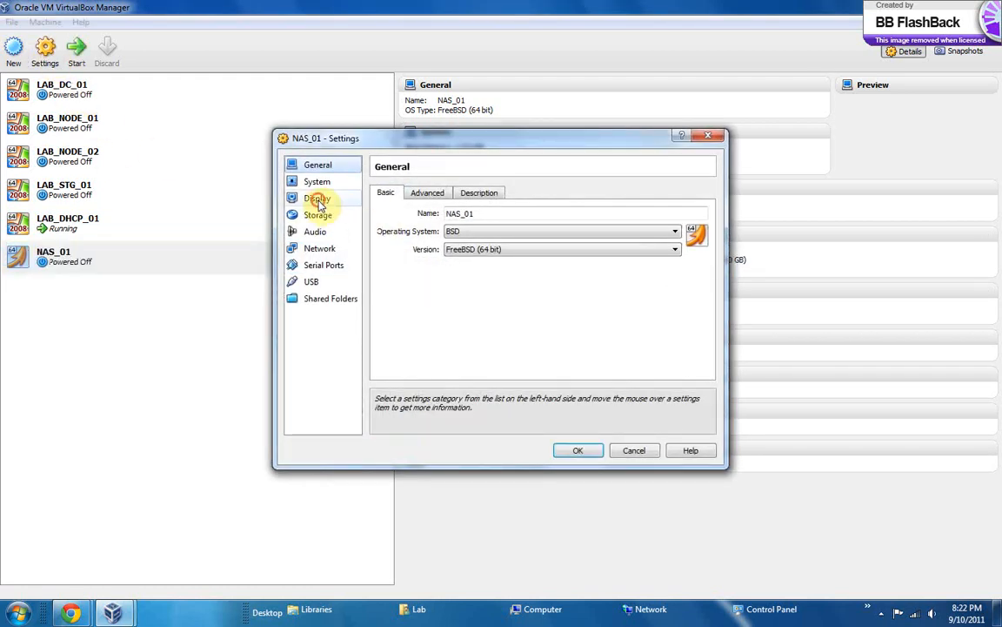
click(319, 200)
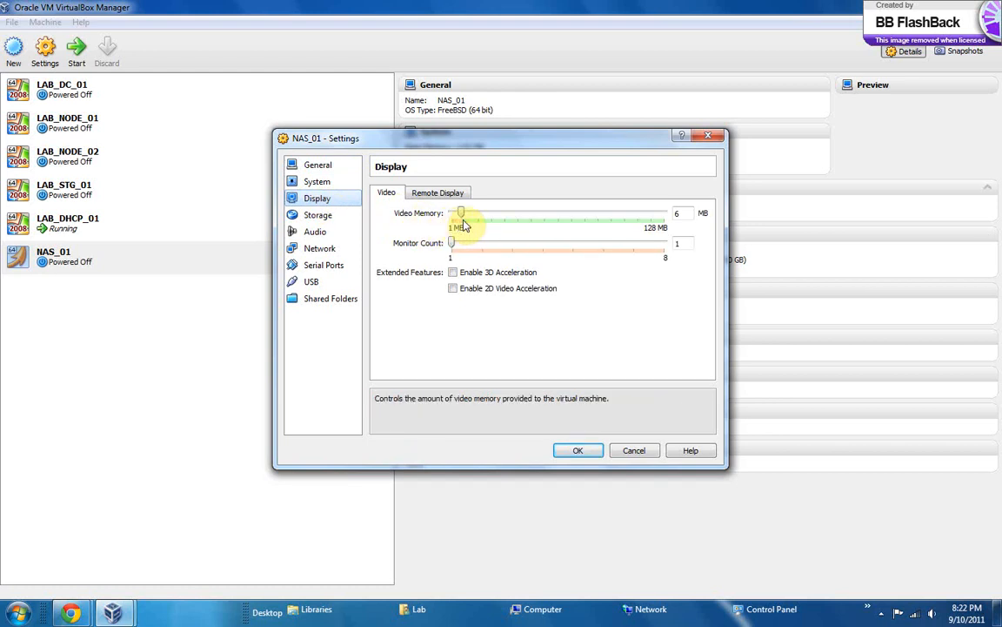
click(318, 218)
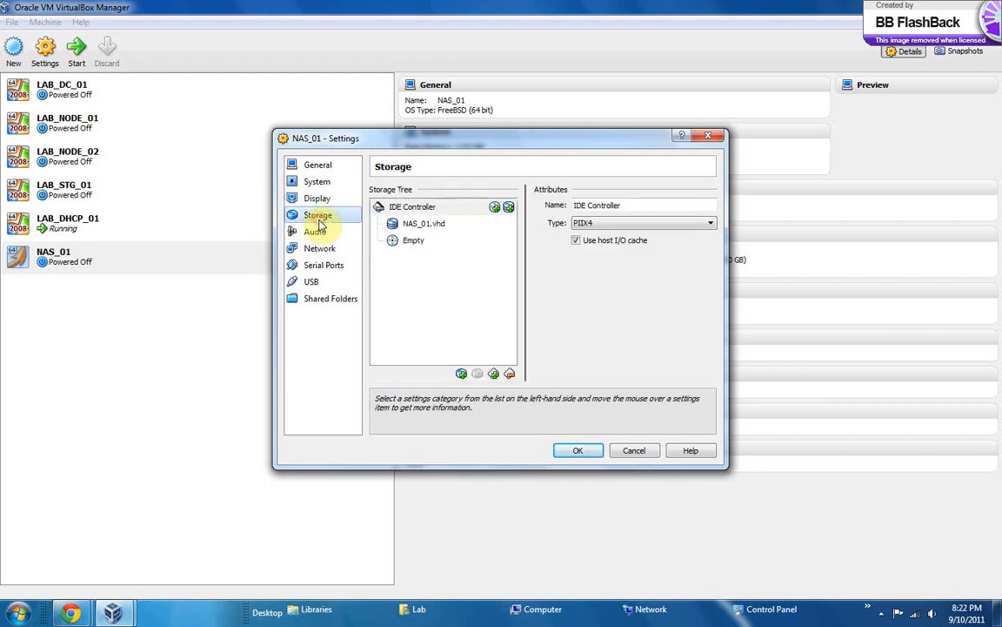
click(411, 243)
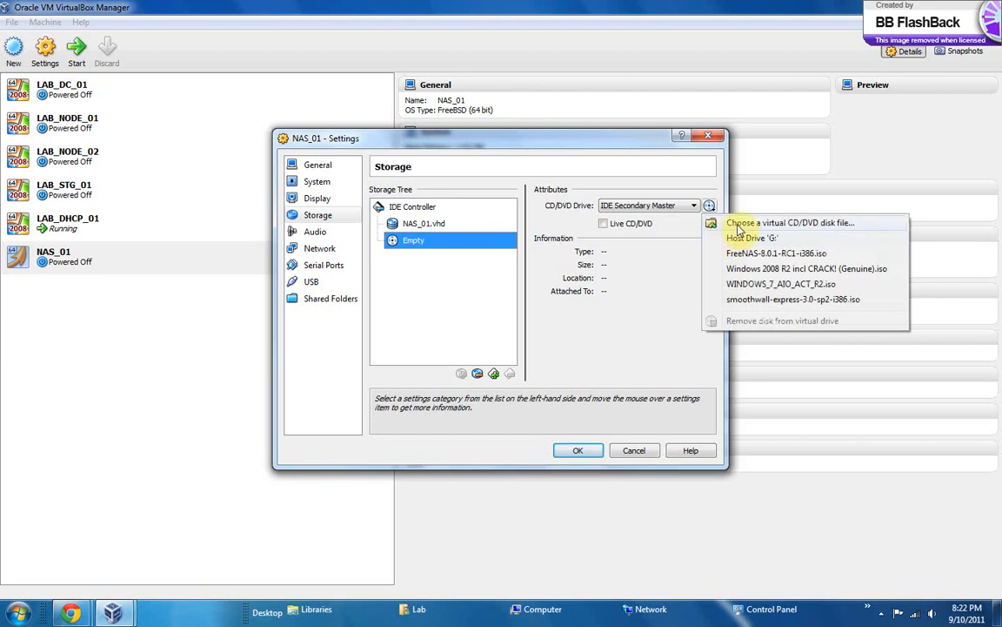
click(739, 224)
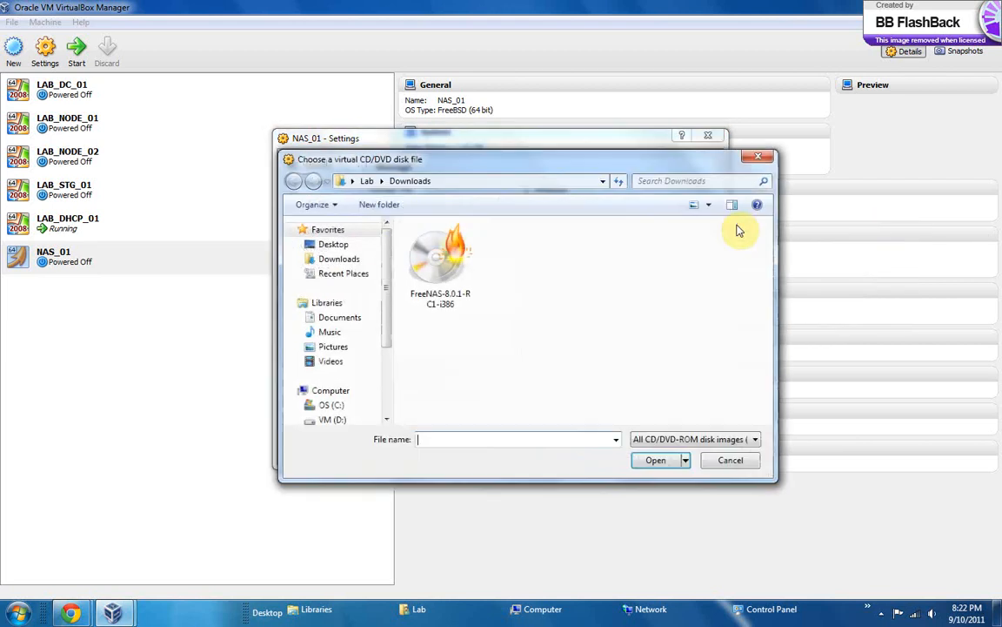
click(452, 288)
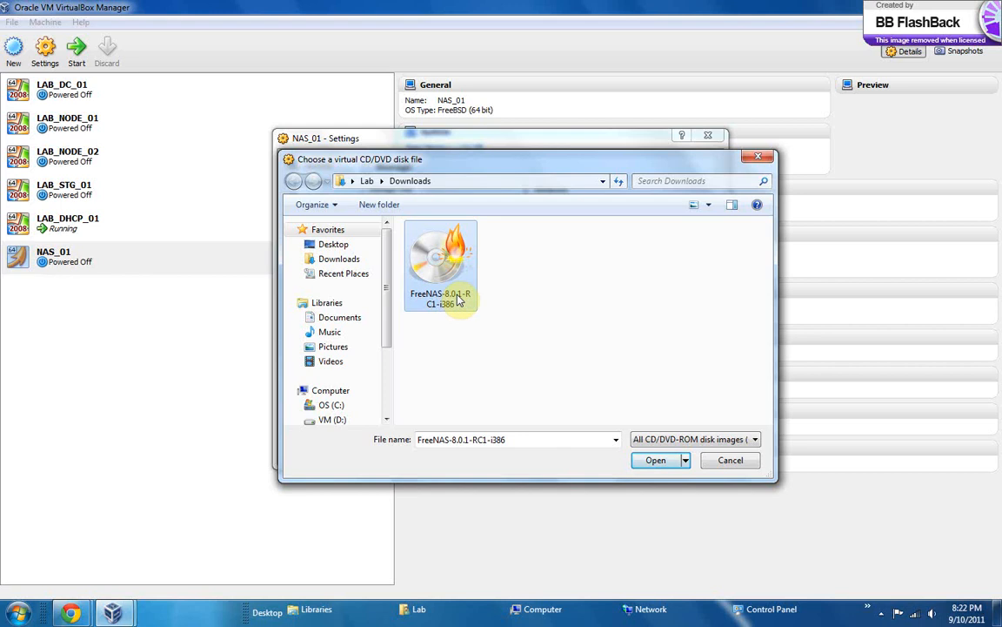
click(644, 462)
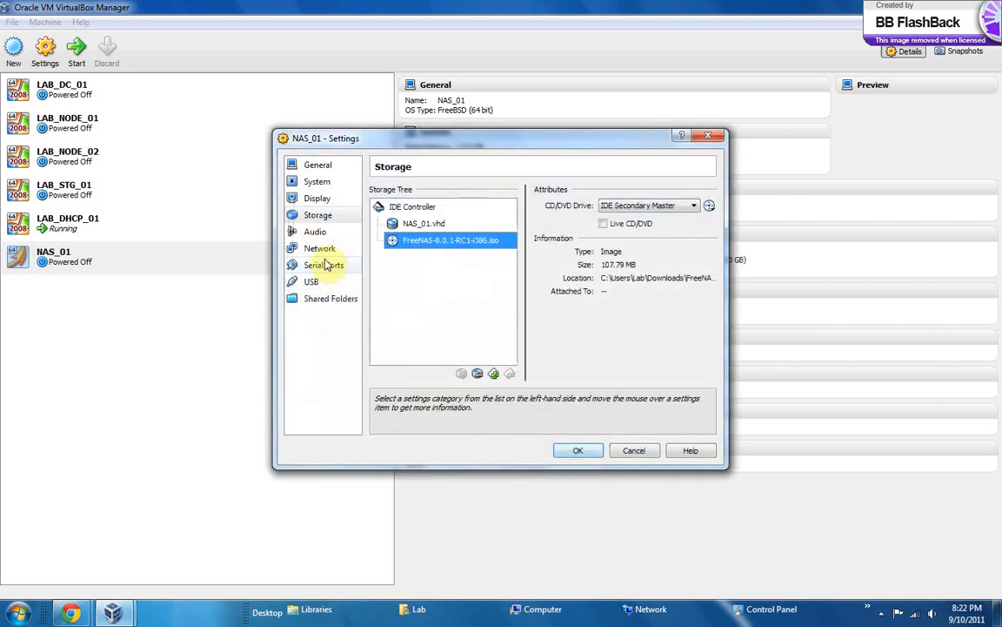
Attach network Adapter 1 to Bridged Adapter, and enable Adapter 2 with the same Bridged Adapter attachment.
click(313, 250)
click(472, 229)
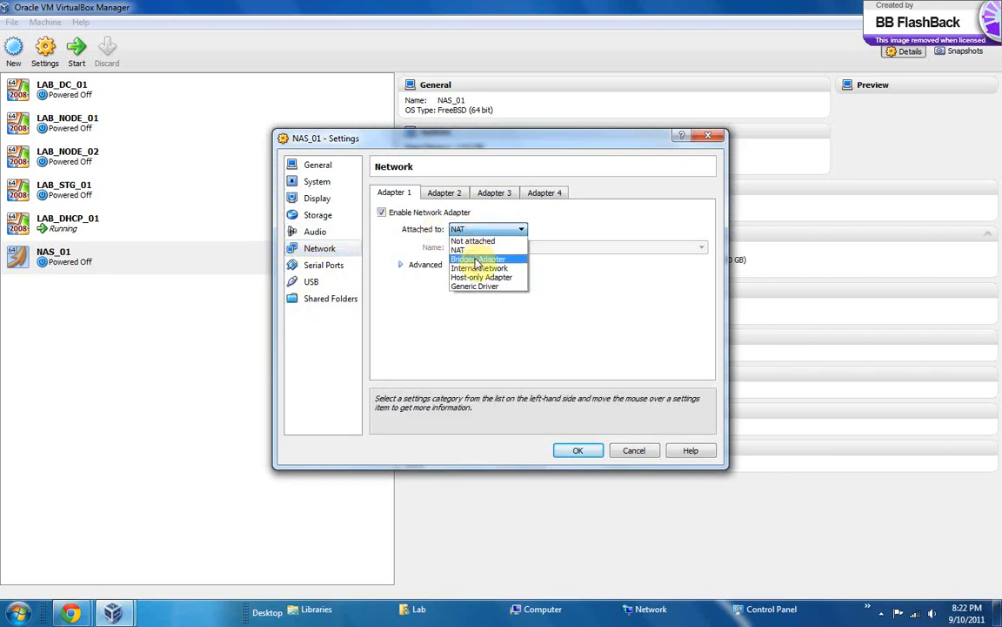
click(477, 259)
click(445, 193)
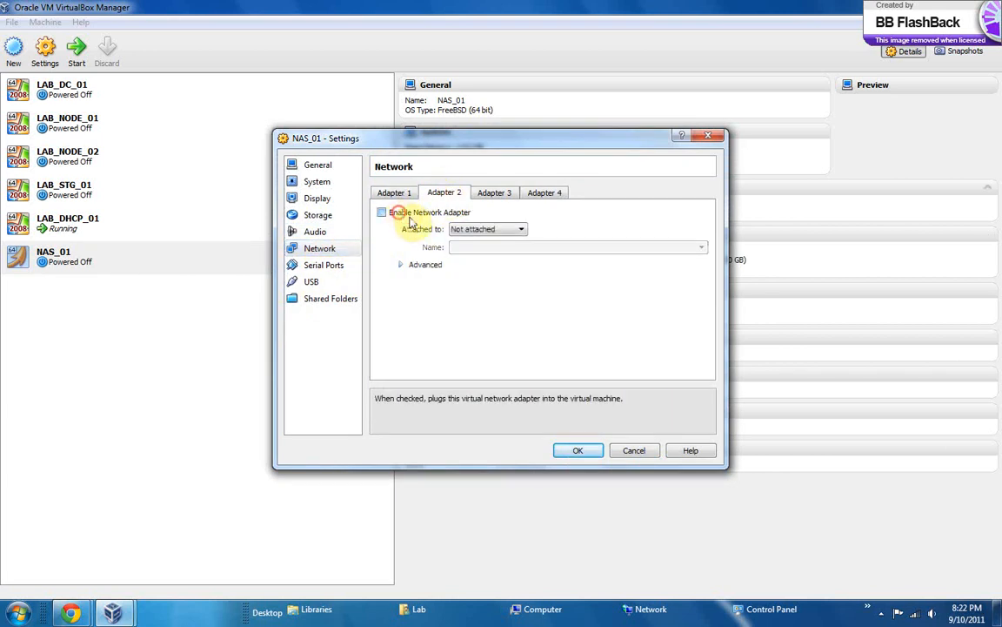
click(400, 214)
click(467, 228)
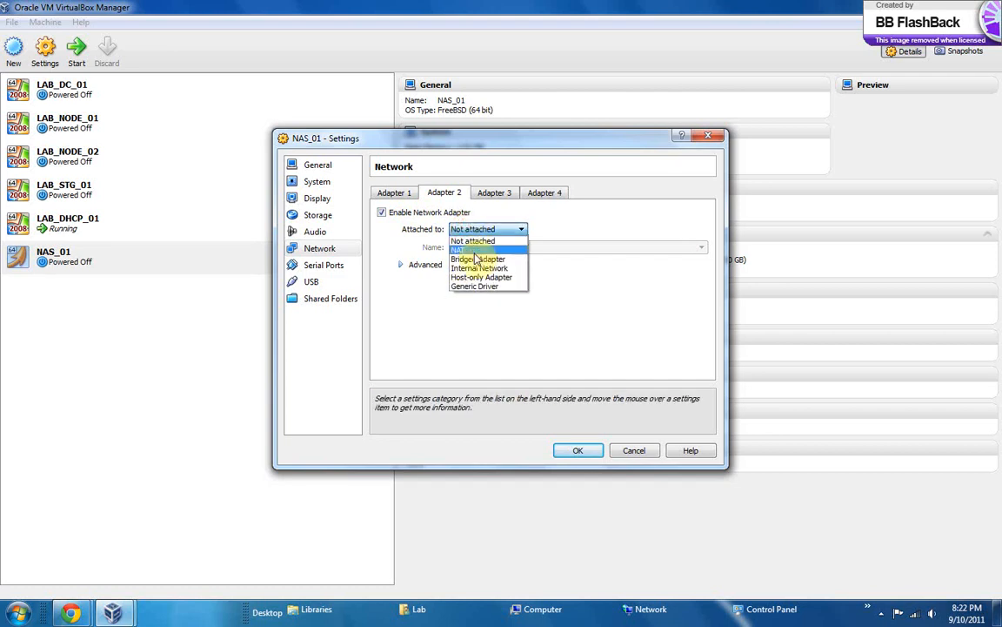
click(475, 258)
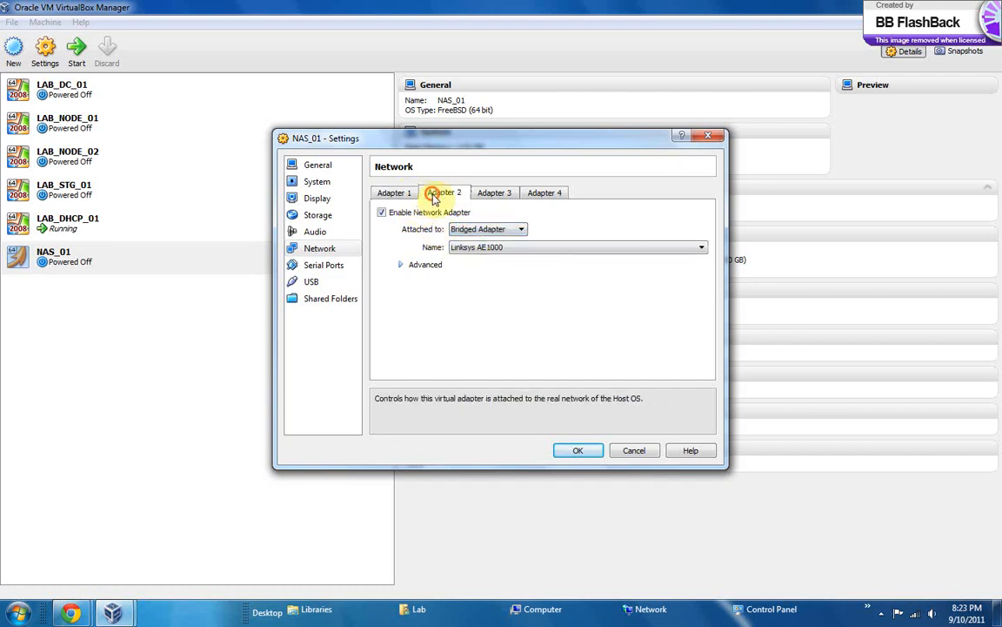
click(494, 193)
click(544, 193)
click(494, 193)
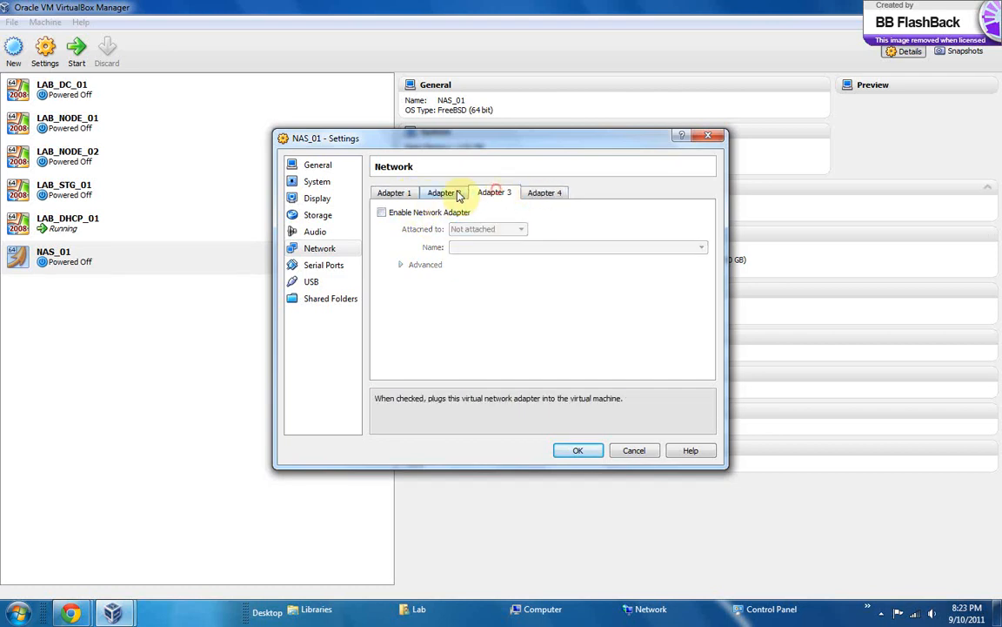
click(444, 193)
click(393, 195)
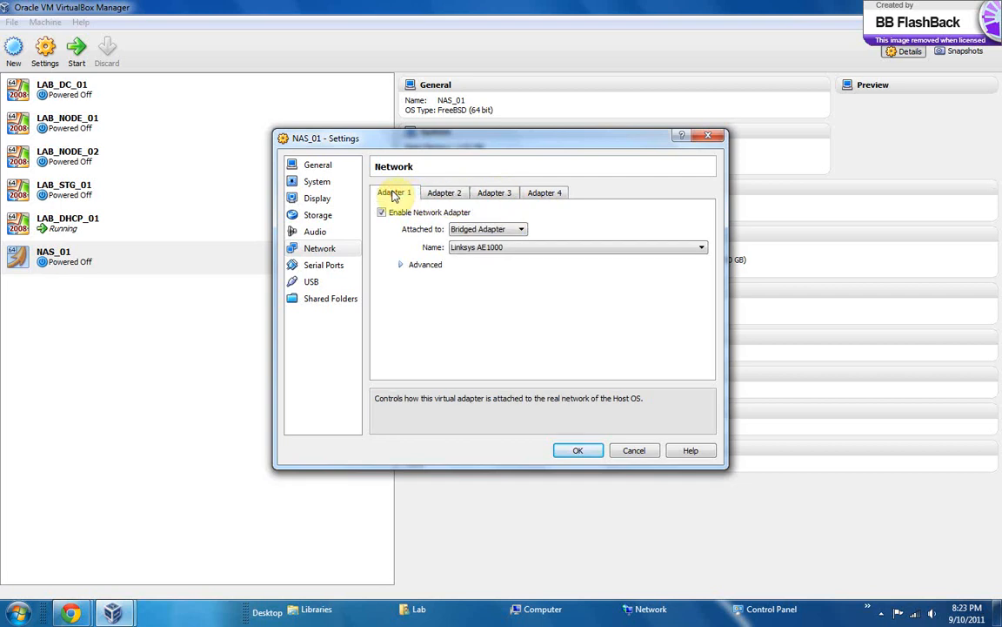
Save the NAS_01 settings and start the virtual machine.
click(563, 450)
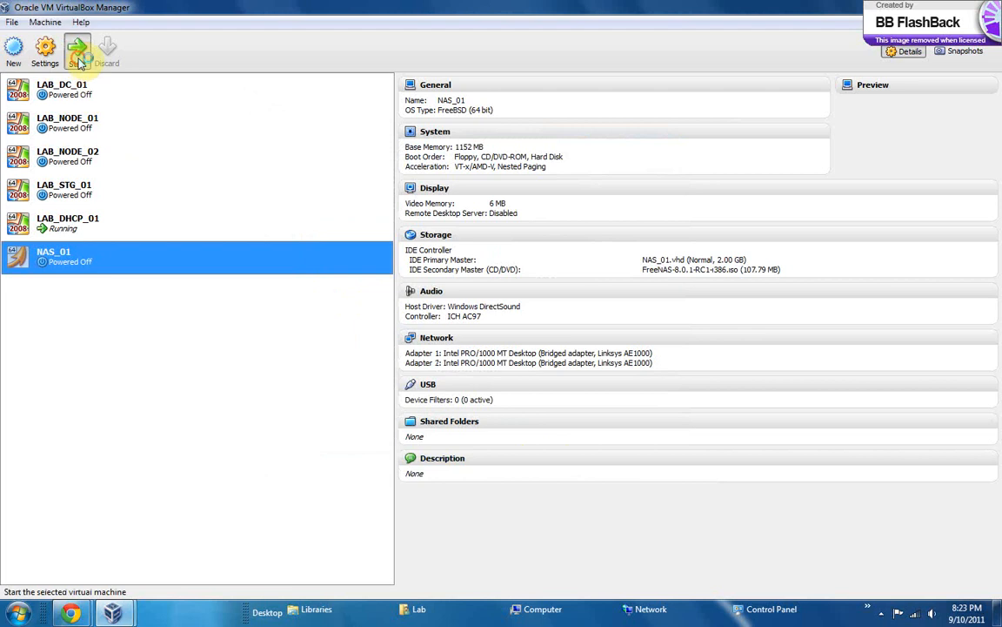
click(79, 59)
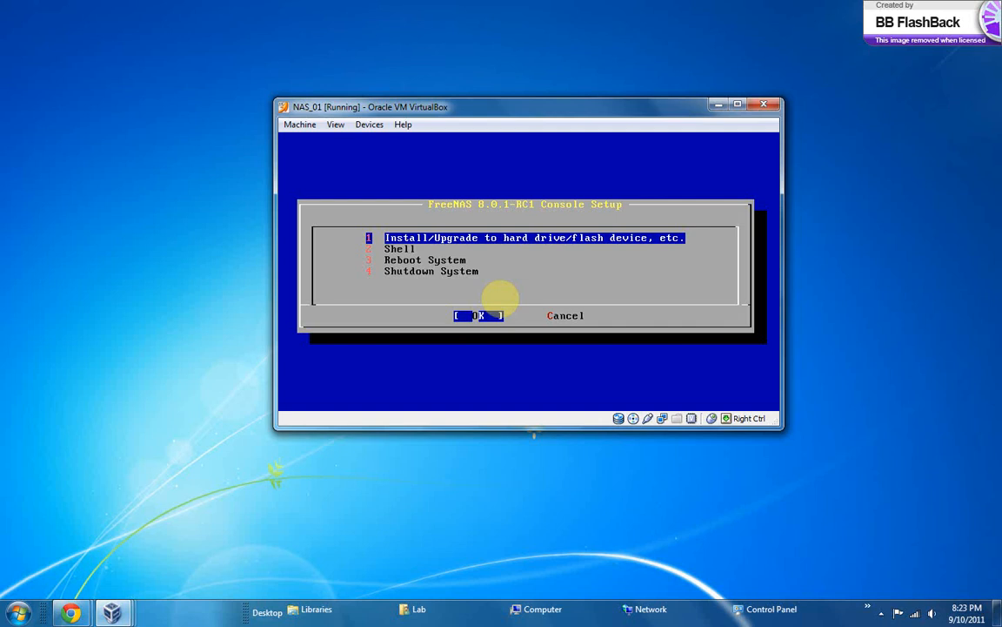
key(Down)
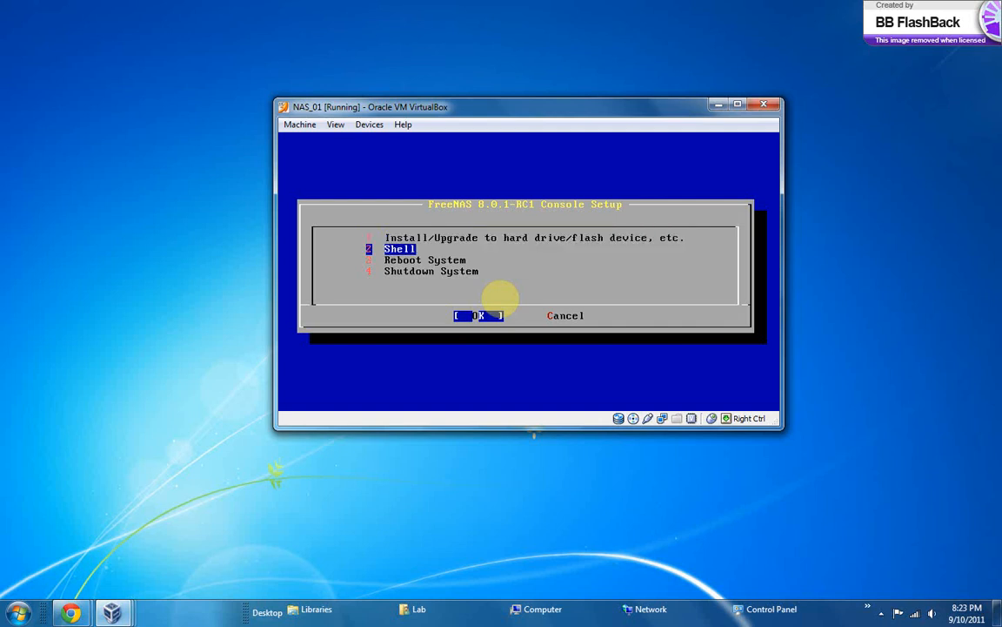
key(Down)
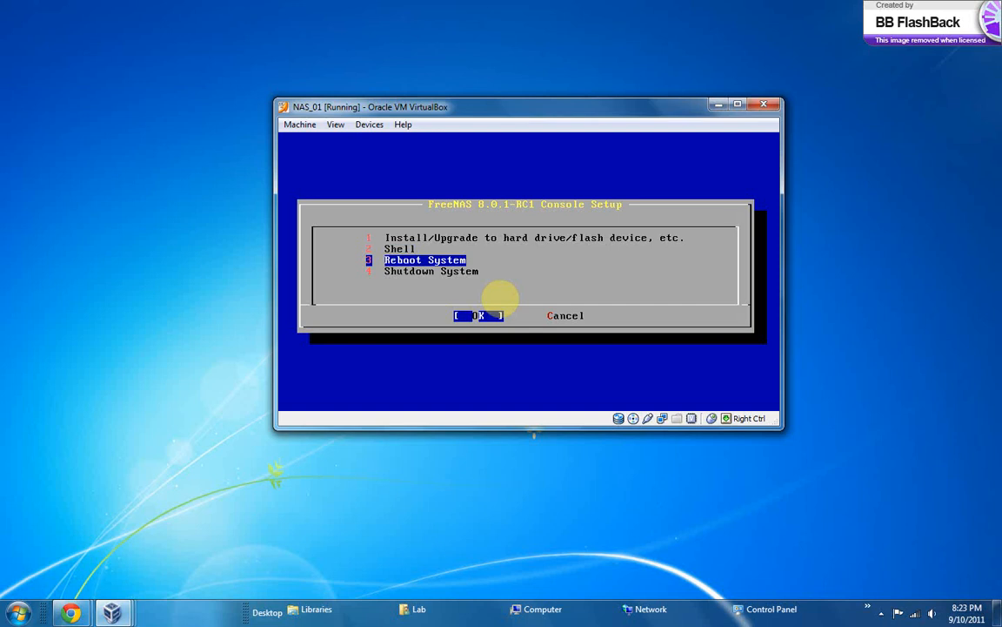
key(Down)
key(Up)
key(Up)
key(Up)
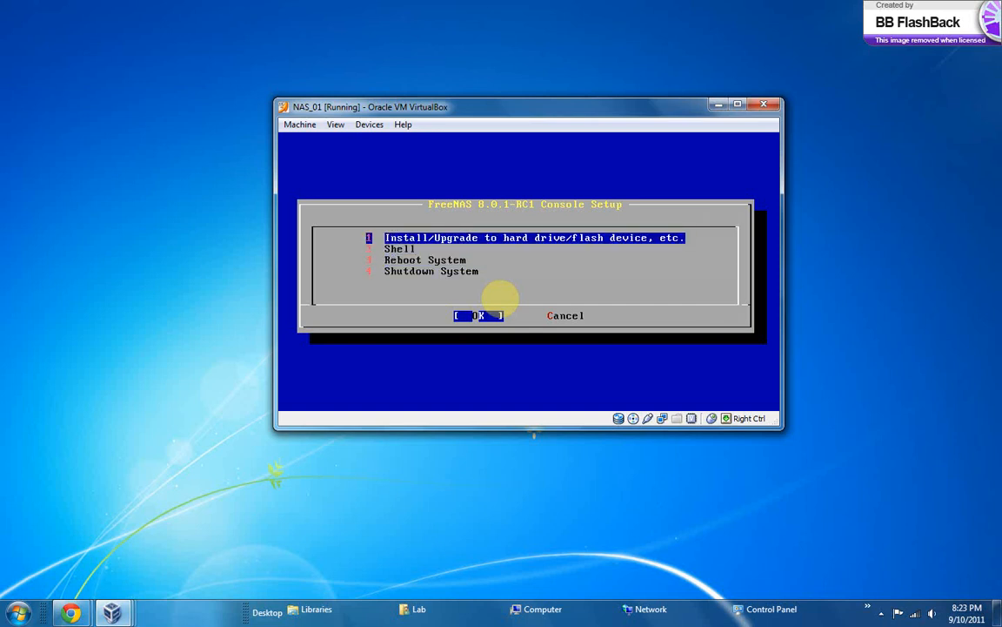
Install FreeNAS to the hard drive, choosing ada0 as the destination media and agreeing to erase it.
key(Return)
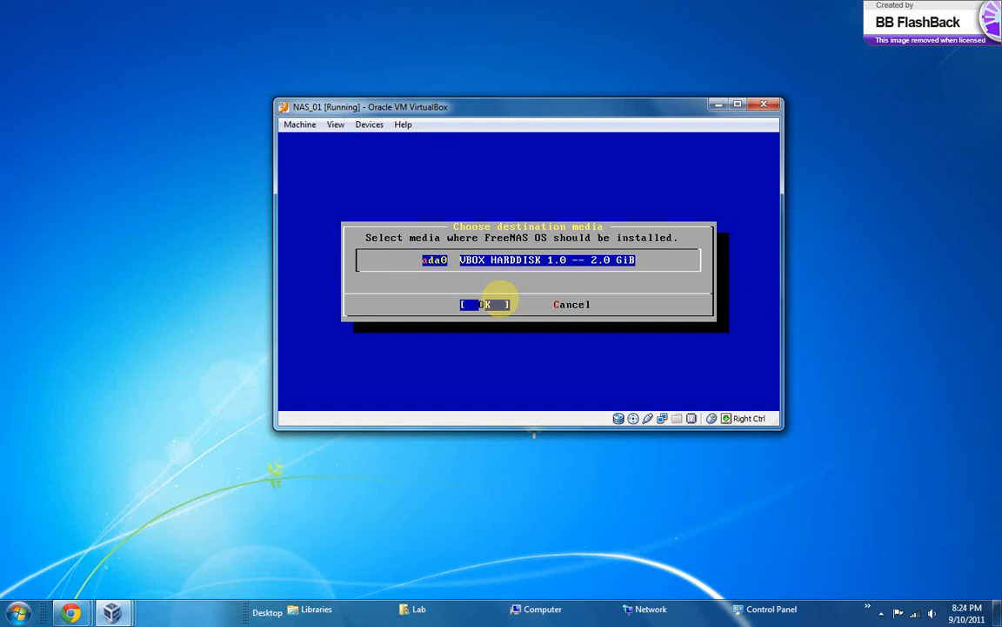
key(Return)
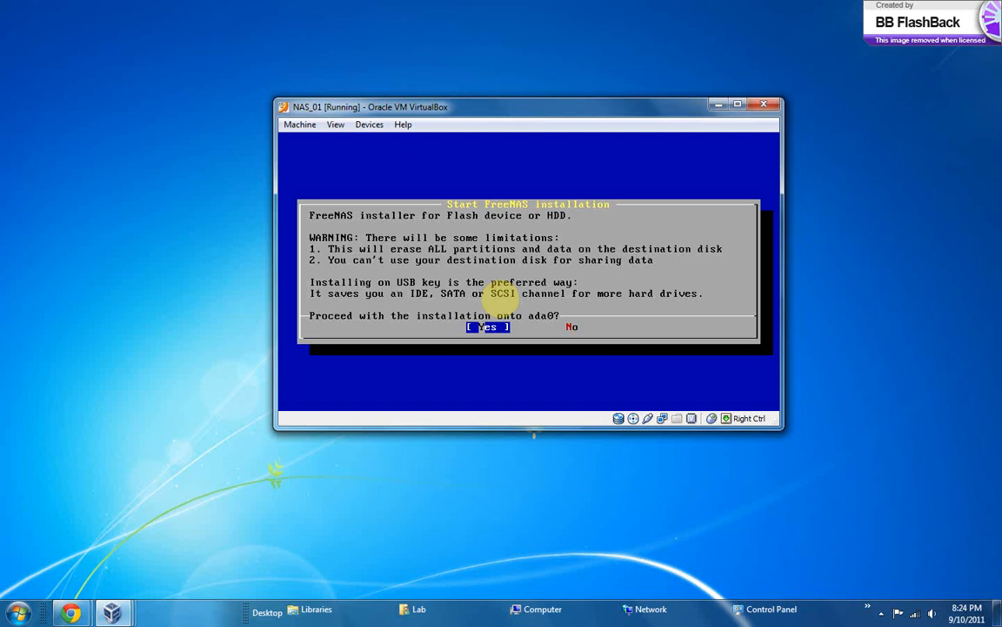
key(Return)
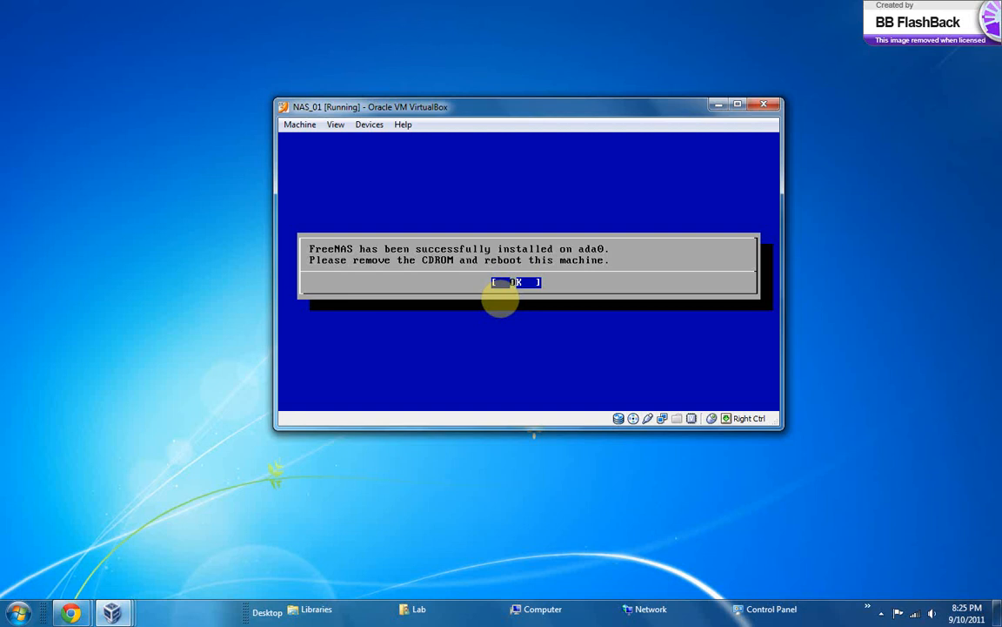
Acknowledge the completed FreeNAS installation and reboot the system from the installer.
key(Return)
key(Down)
key(Down)
key(Return)
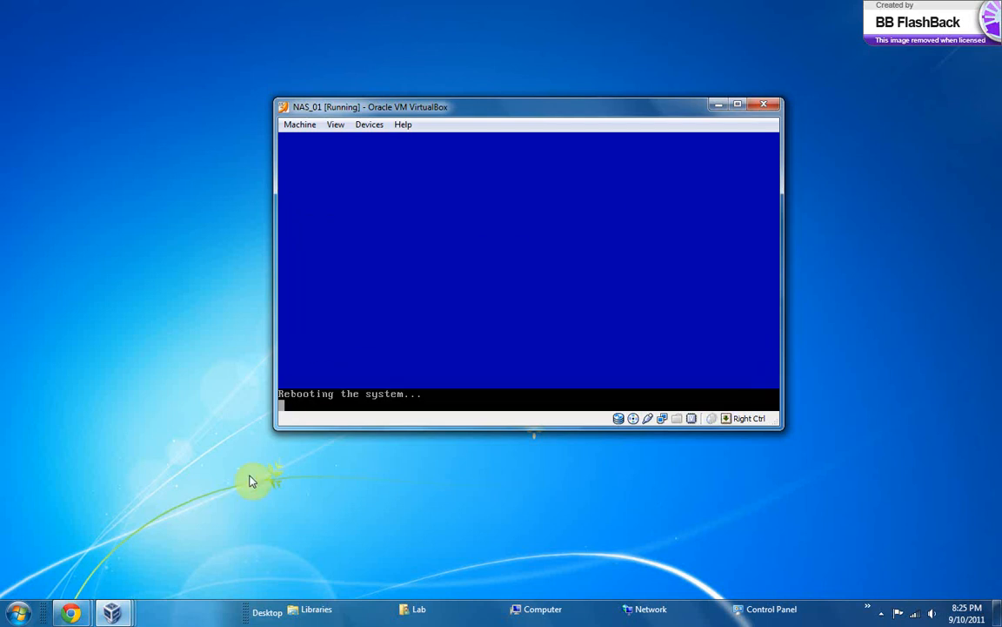
Remove the FreeNAS-8.0.1-RC1-i386 disk image from NAS_01's virtual CD/DVD drive and save the settings.
mouse_move(111, 613)
click(224, 528)
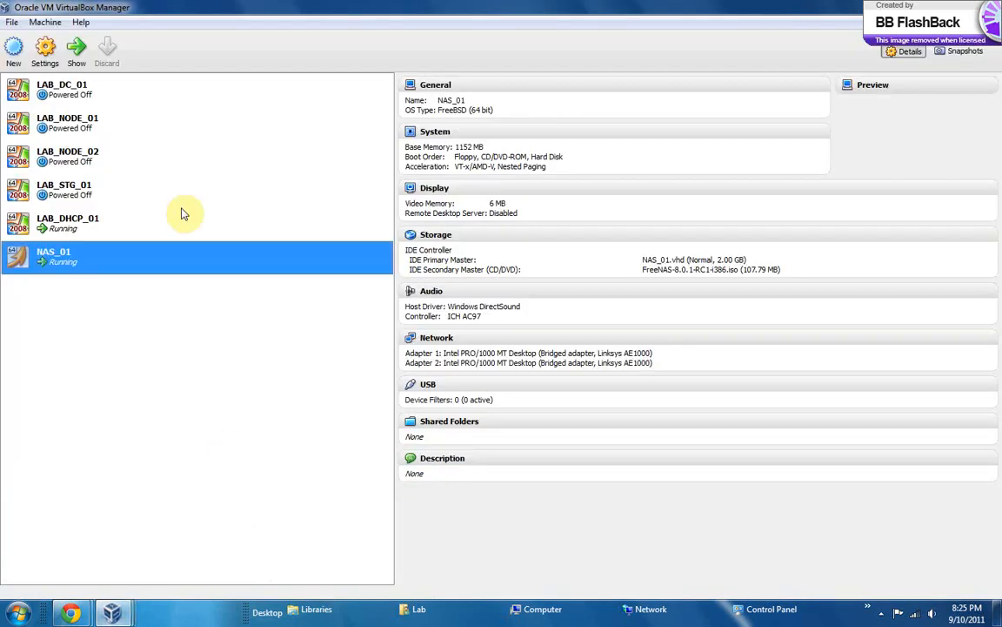
click(44, 48)
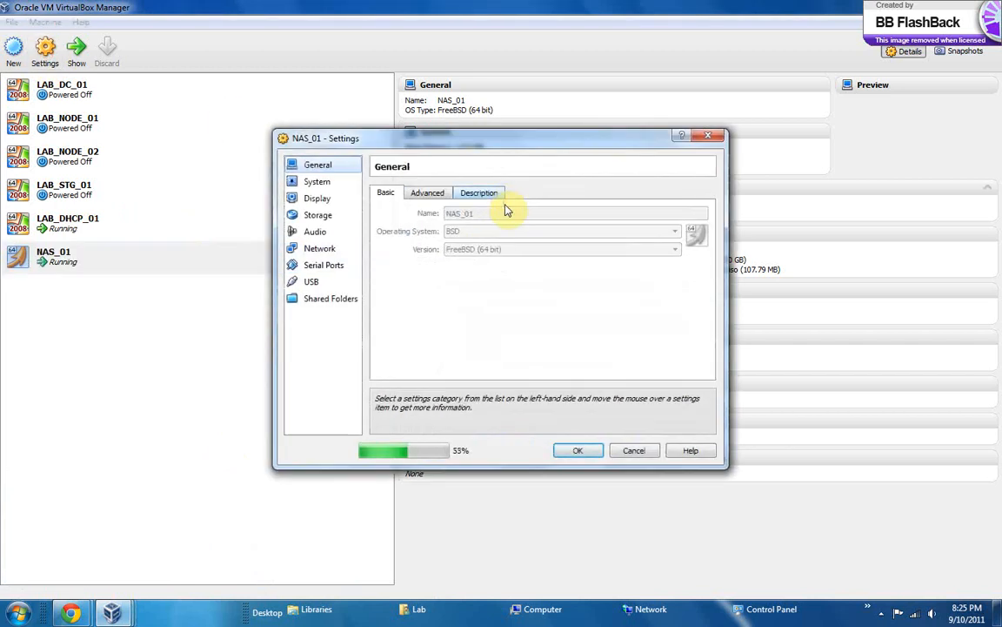
click(315, 214)
click(448, 240)
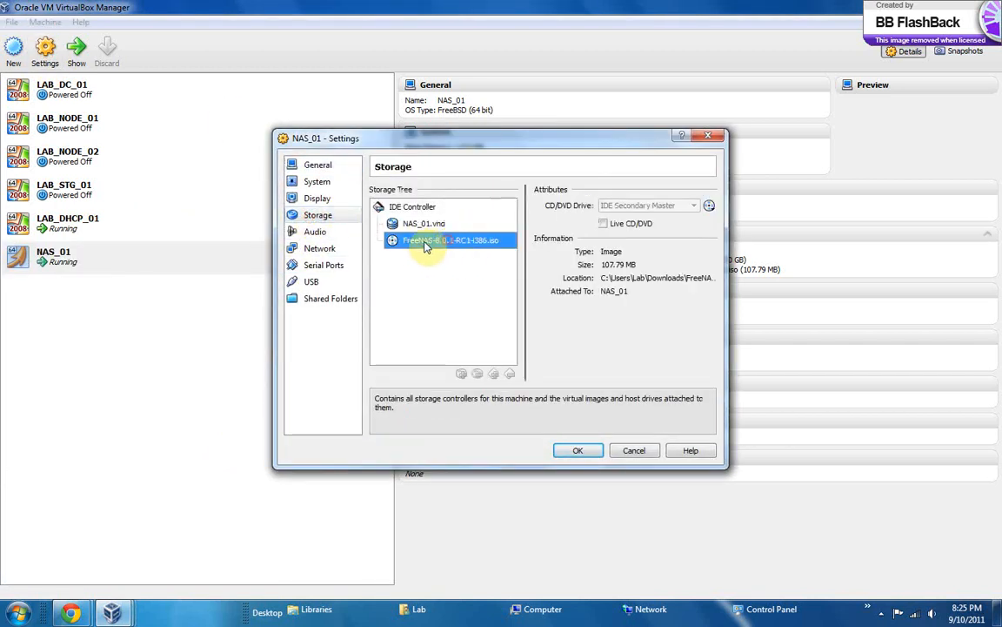
click(709, 205)
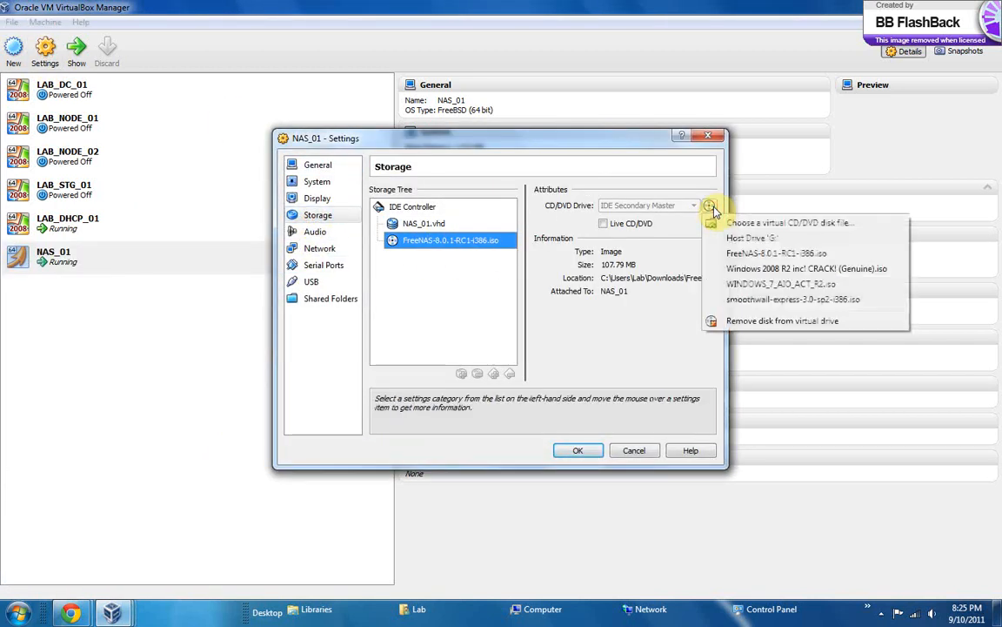
click(759, 322)
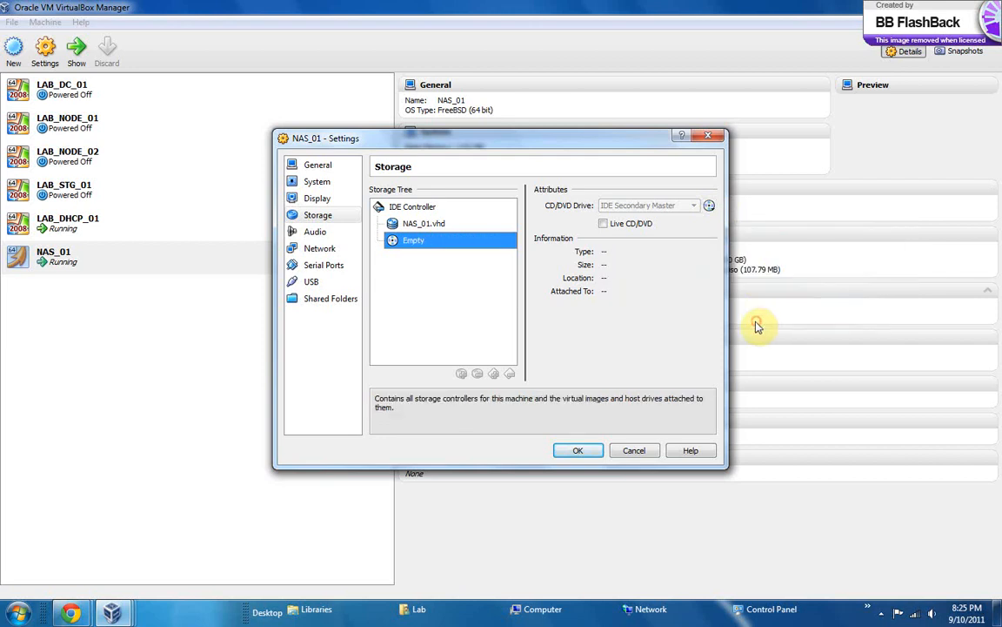
click(577, 450)
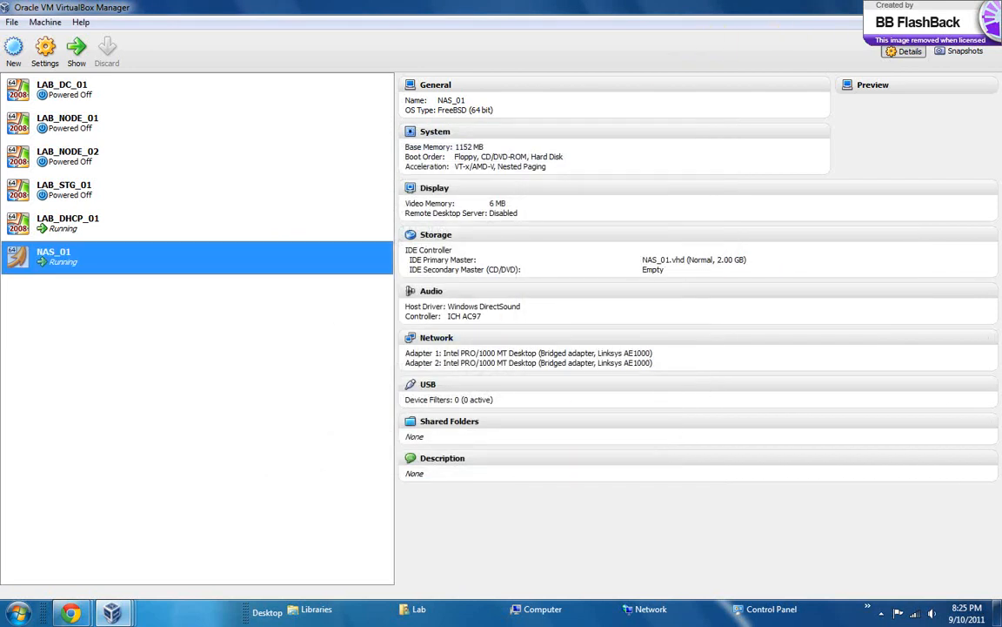
Close the NAS_01 virtual machine by powering it off.
click(939, 7)
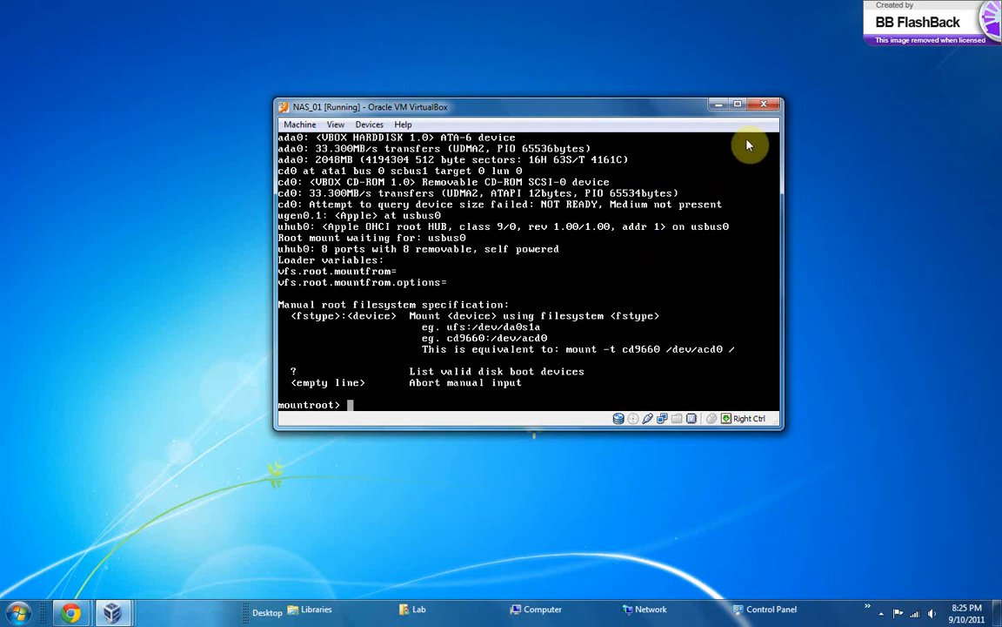
click(762, 106)
click(570, 275)
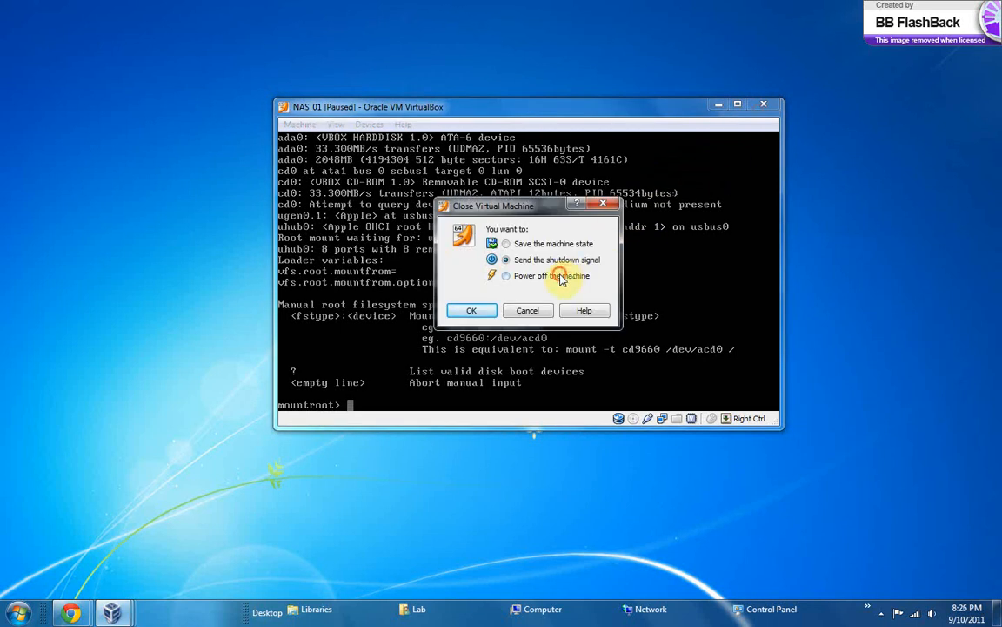
click(493, 310)
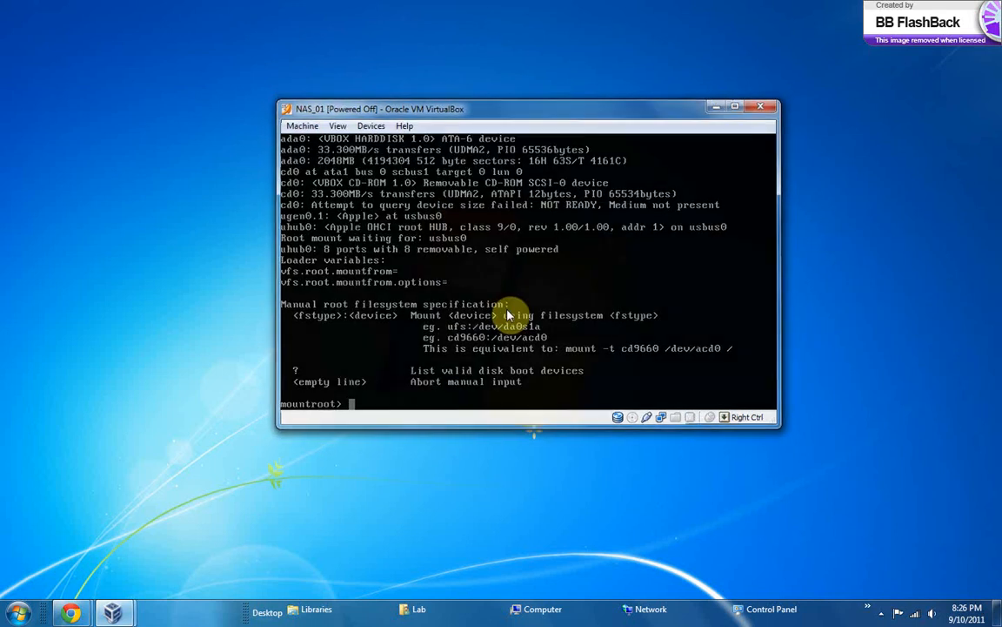
Add a new dynamically allocated VHD hard disk of about 52 GB to NAS_01's IDE Controller, keeping the default file name.
mouse_move(112, 611)
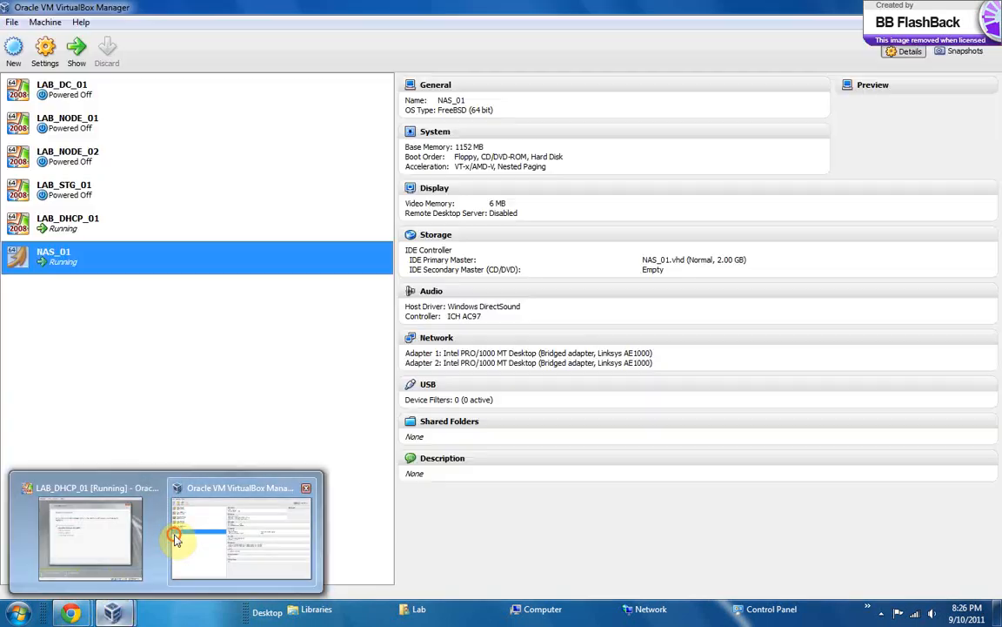
click(177, 533)
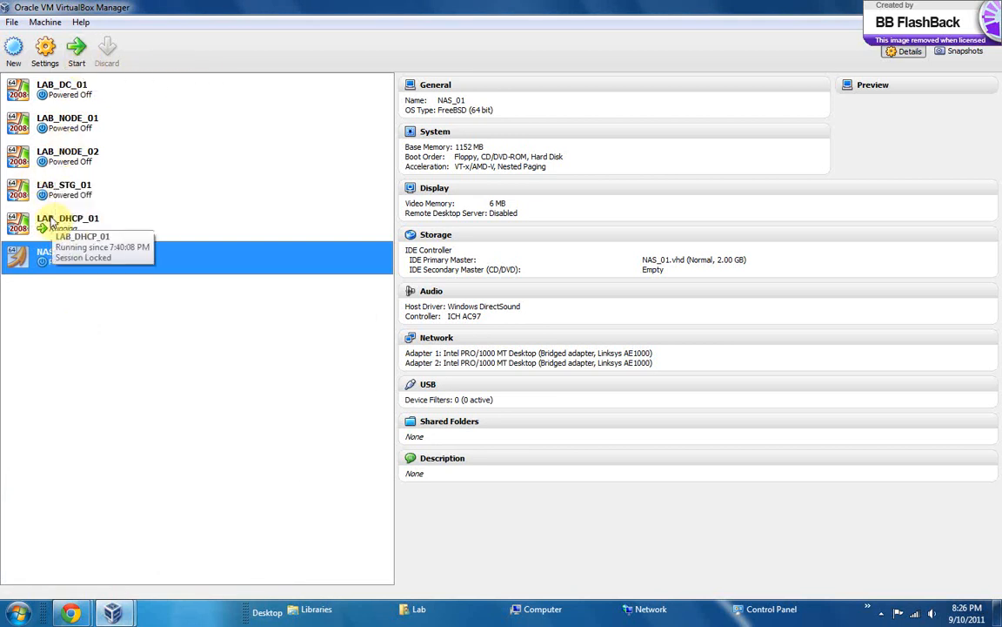
click(57, 61)
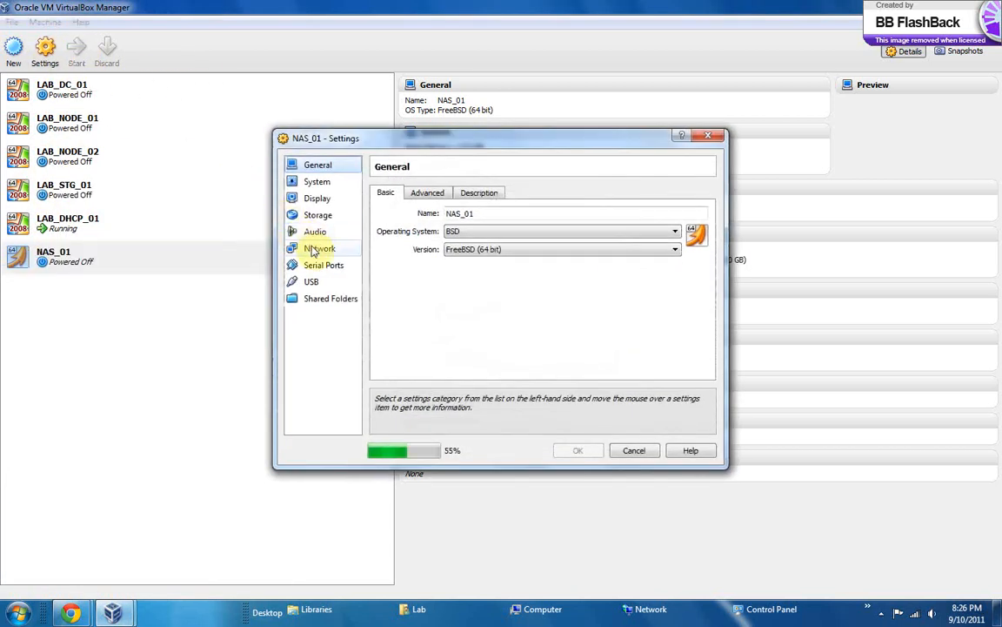
click(315, 217)
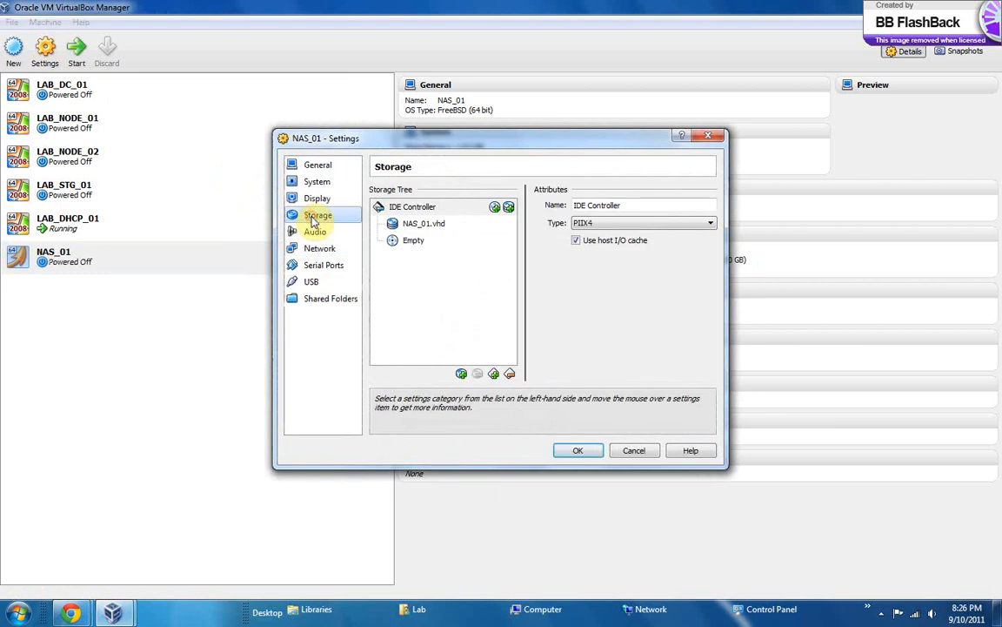
click(508, 209)
click(440, 333)
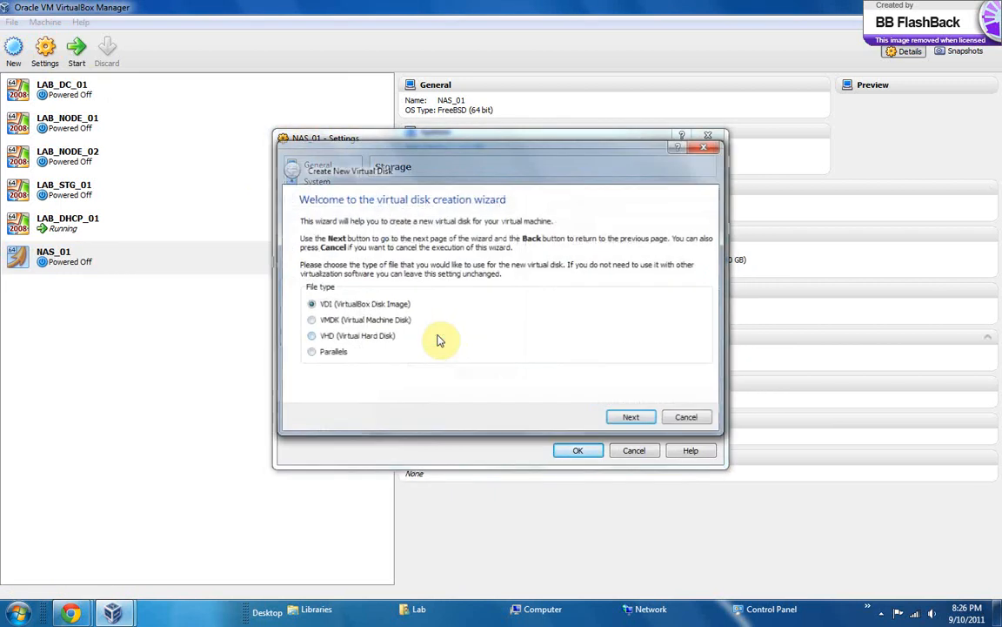
click(357, 336)
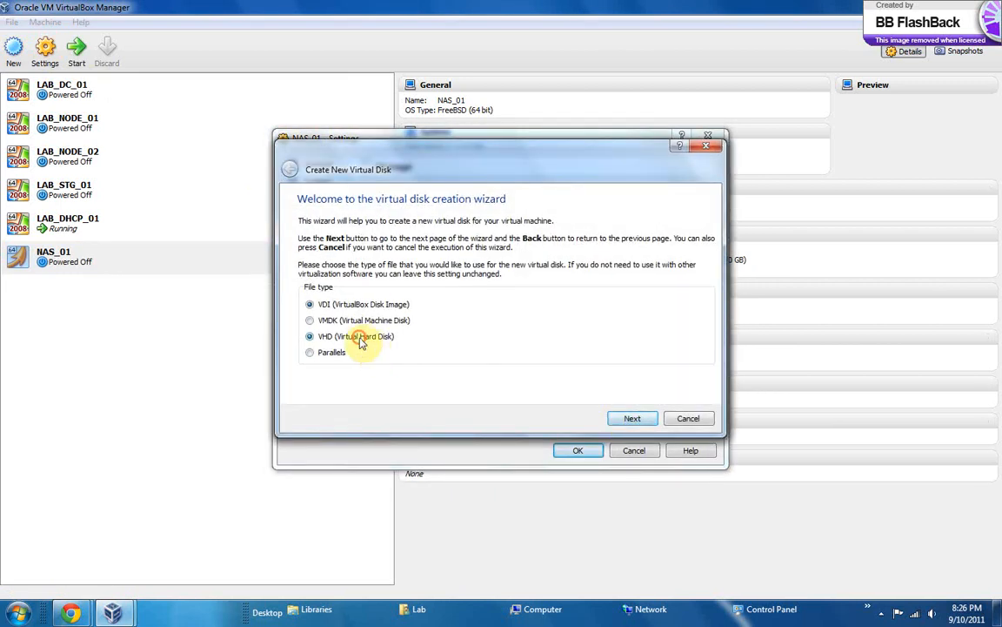
click(632, 419)
click(644, 421)
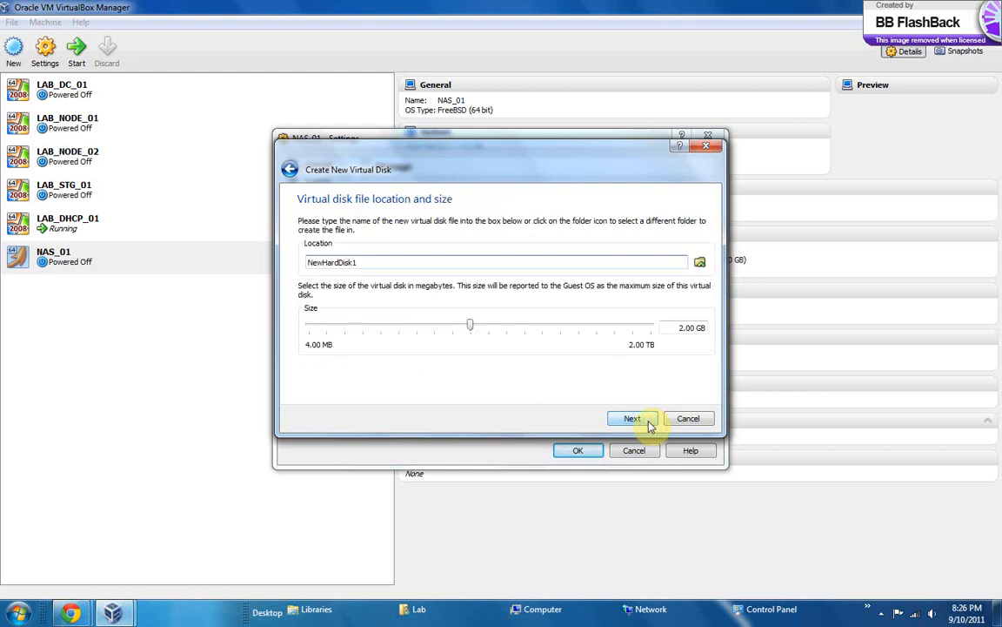
drag(489, 329, 555, 332)
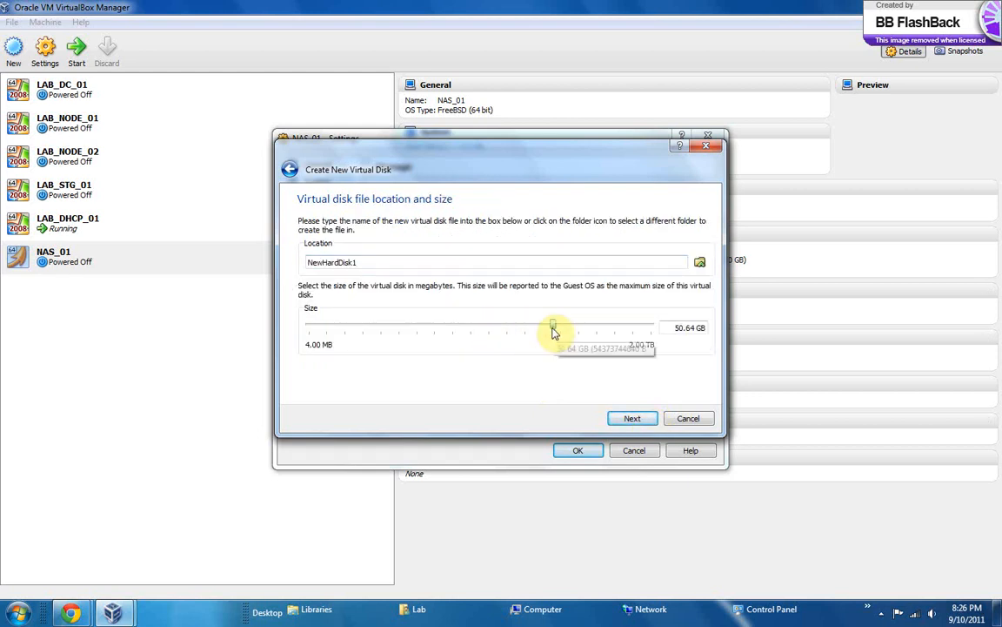
click(632, 418)
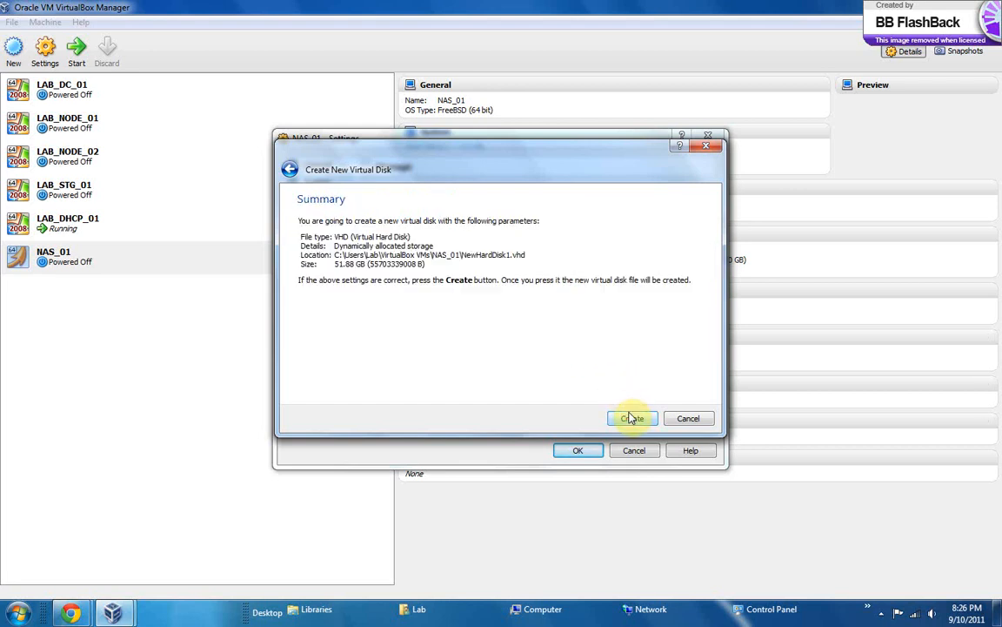
click(632, 417)
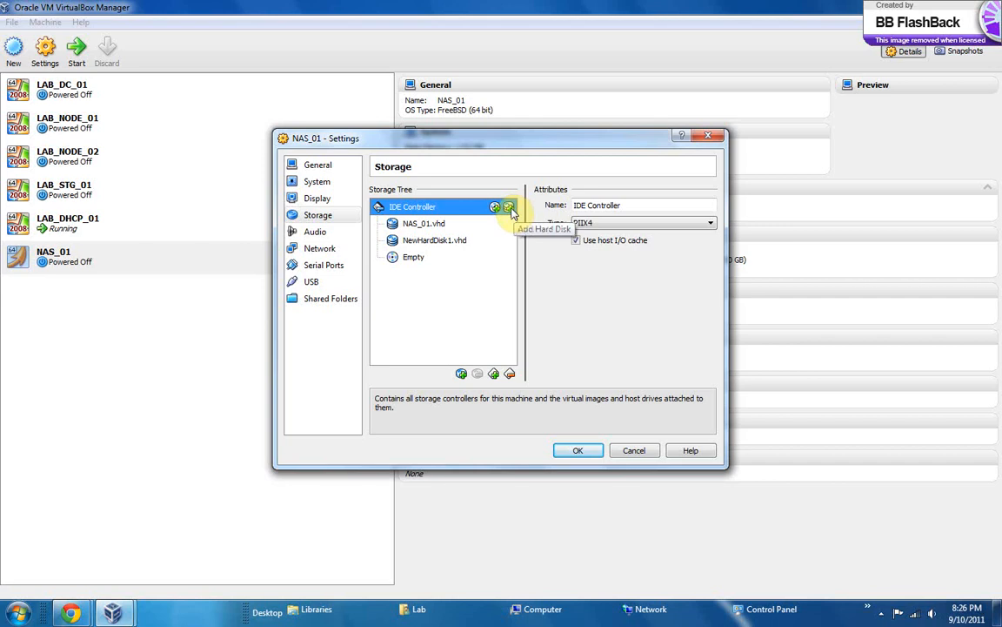
Start a second new VHD hard disk on NAS_01's IDE Controller and set its size to about 25 GB.
click(510, 209)
click(431, 330)
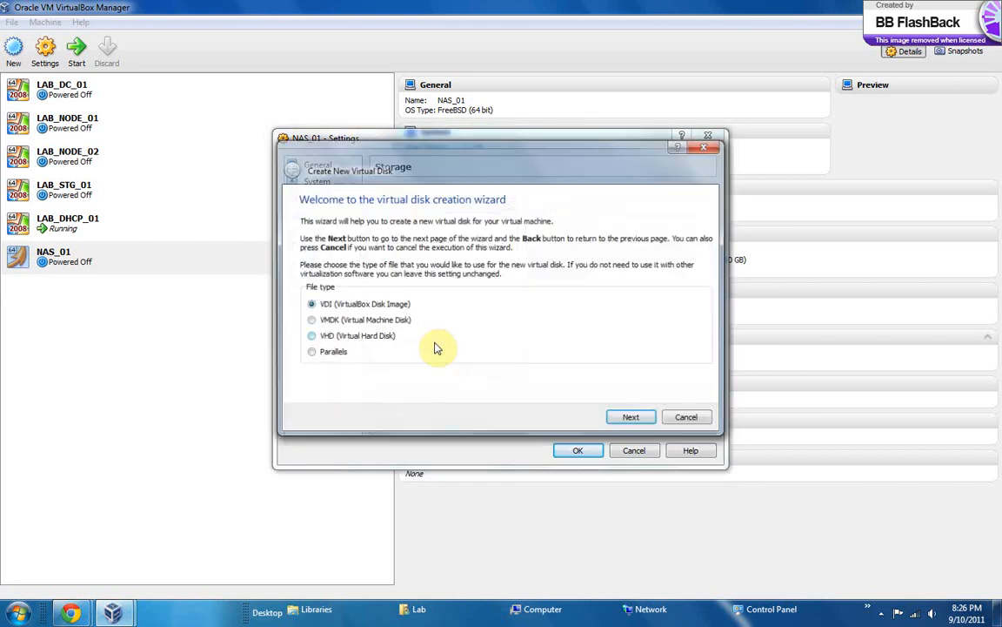
click(352, 336)
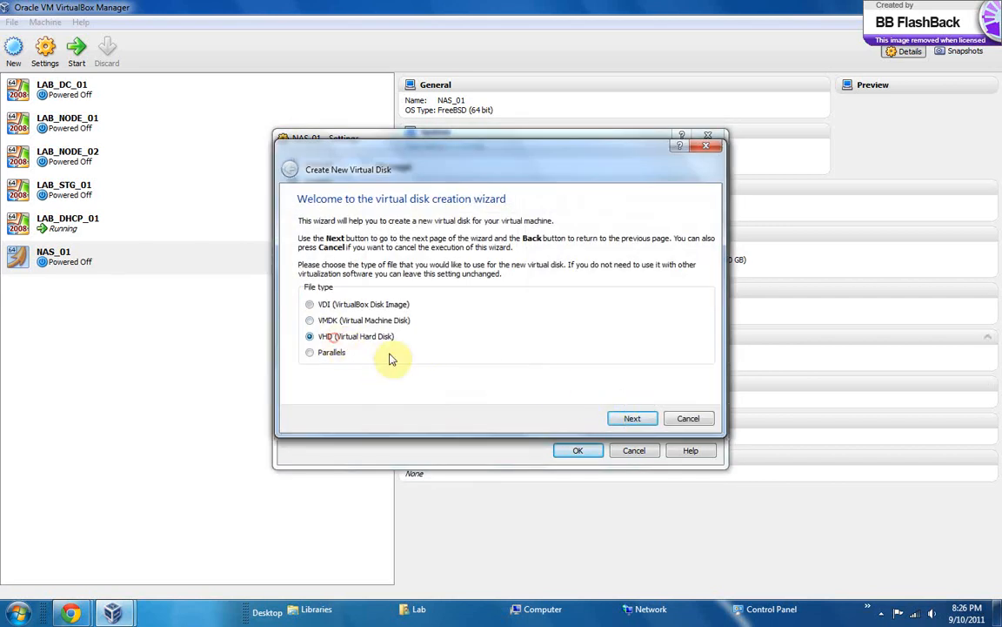
click(637, 418)
click(634, 419)
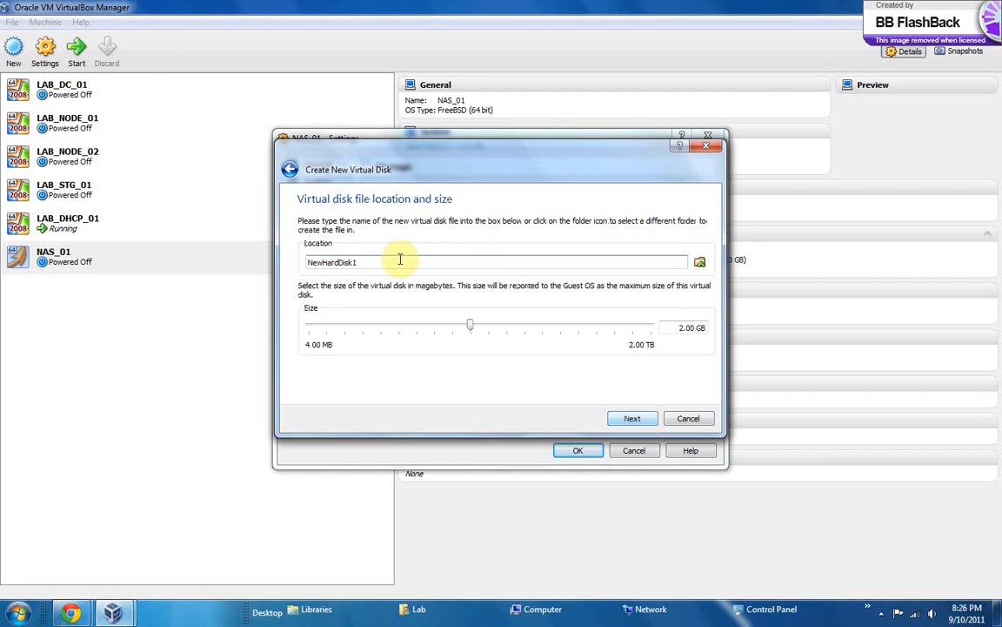
drag(468, 327, 537, 329)
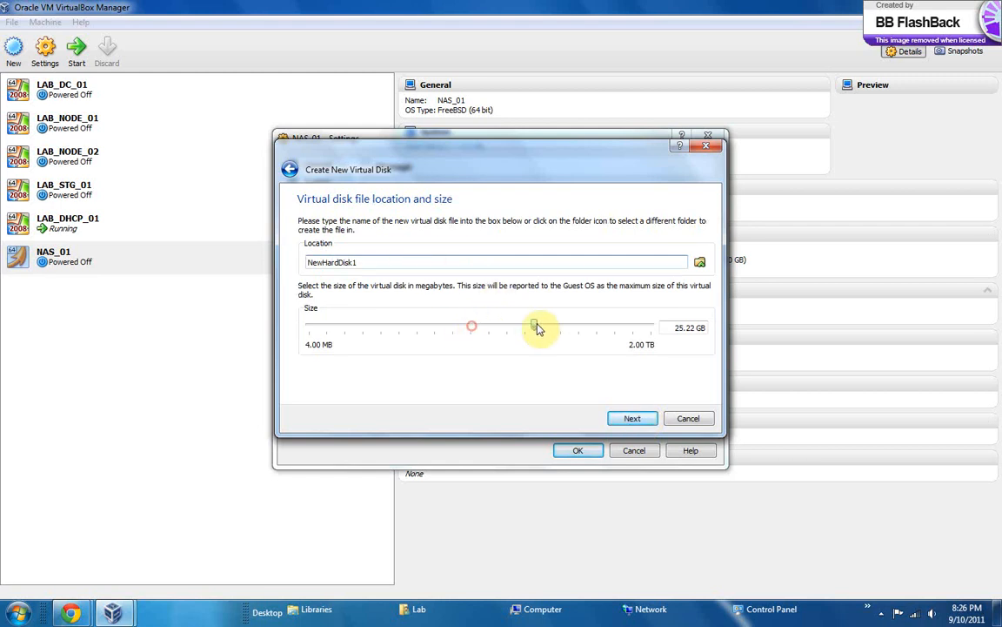
Try to continue with the file name NewHardDisk1 for the second disk.
click(411, 263)
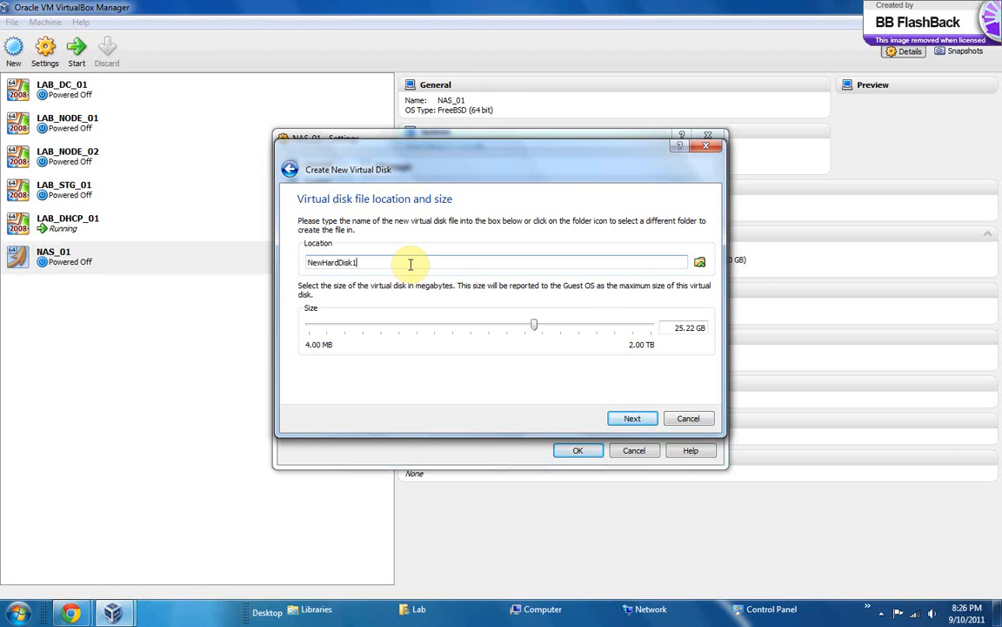
key(BackSpace)
text(1)
key(Return)
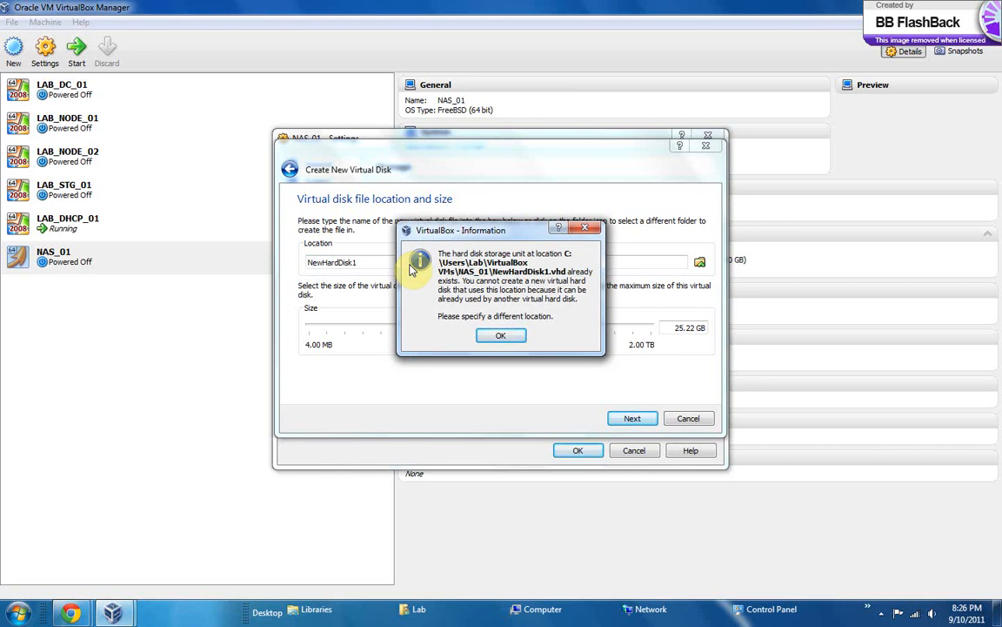
key(Return)
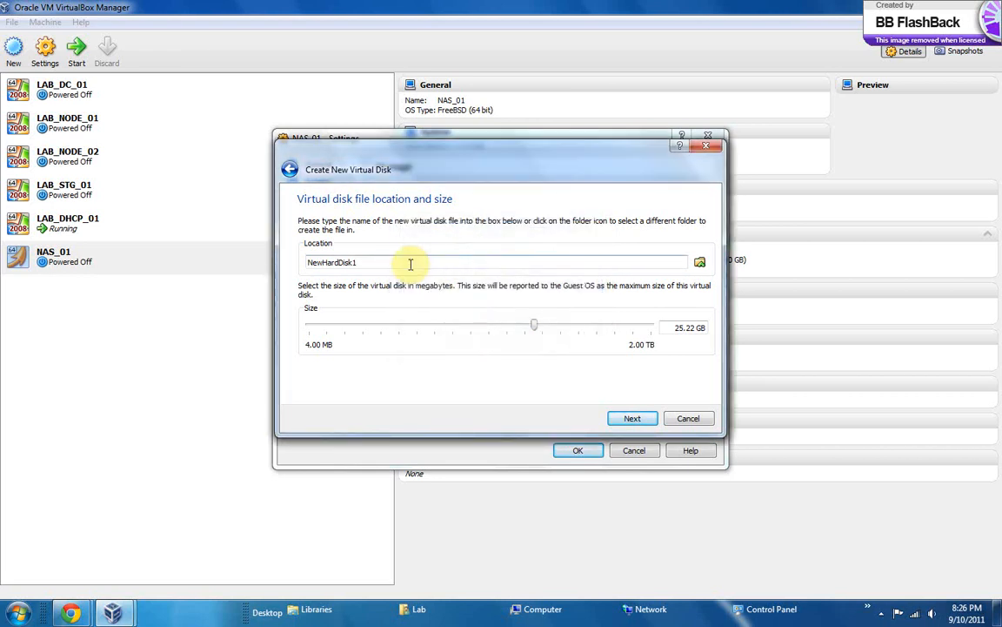
Name the second disk NewHardDisk2 and create it.
key(BackSpace)
text(2)
key(Return)
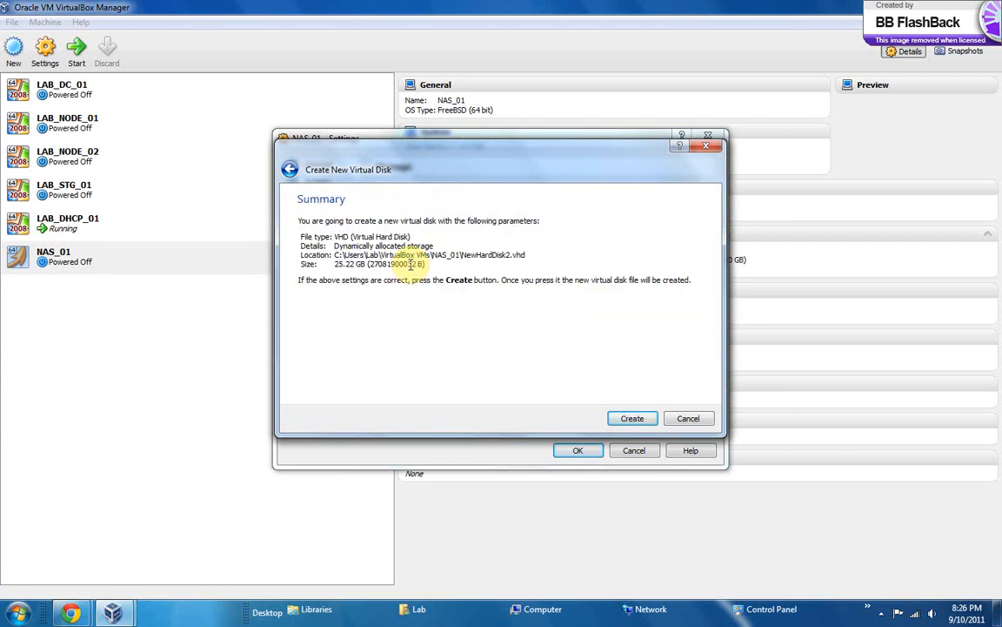
key(Return)
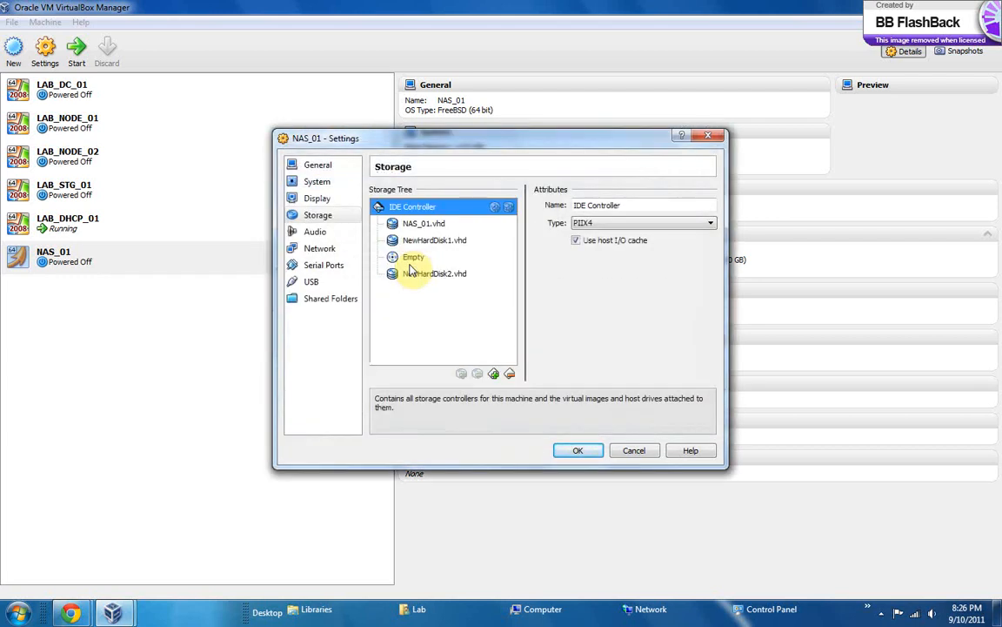
Mark the NAS_01.vhd disk as a solid-state drive and start NAS_01 with the saved settings.
click(425, 225)
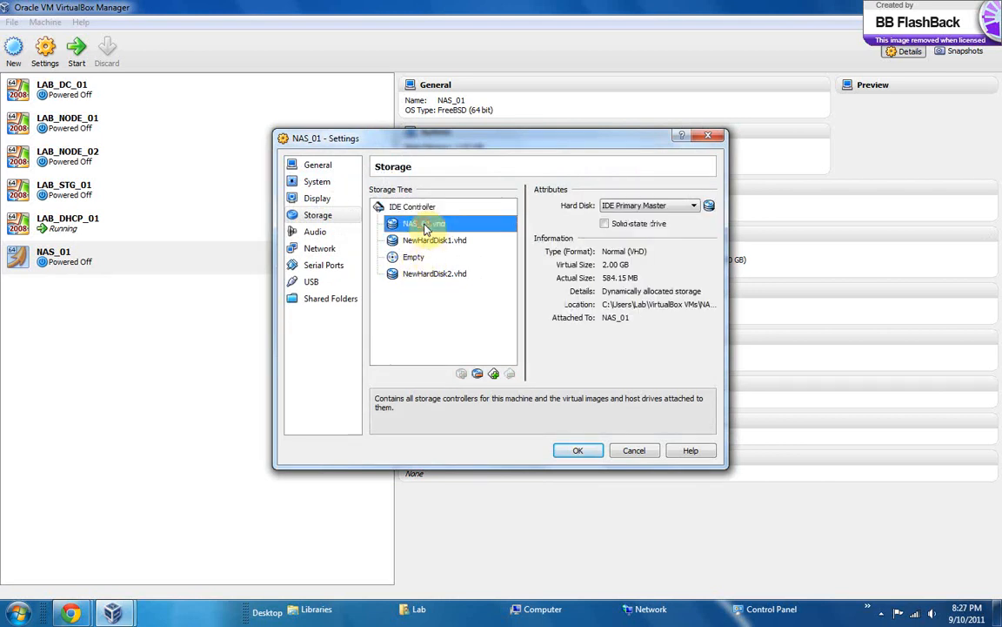
click(604, 224)
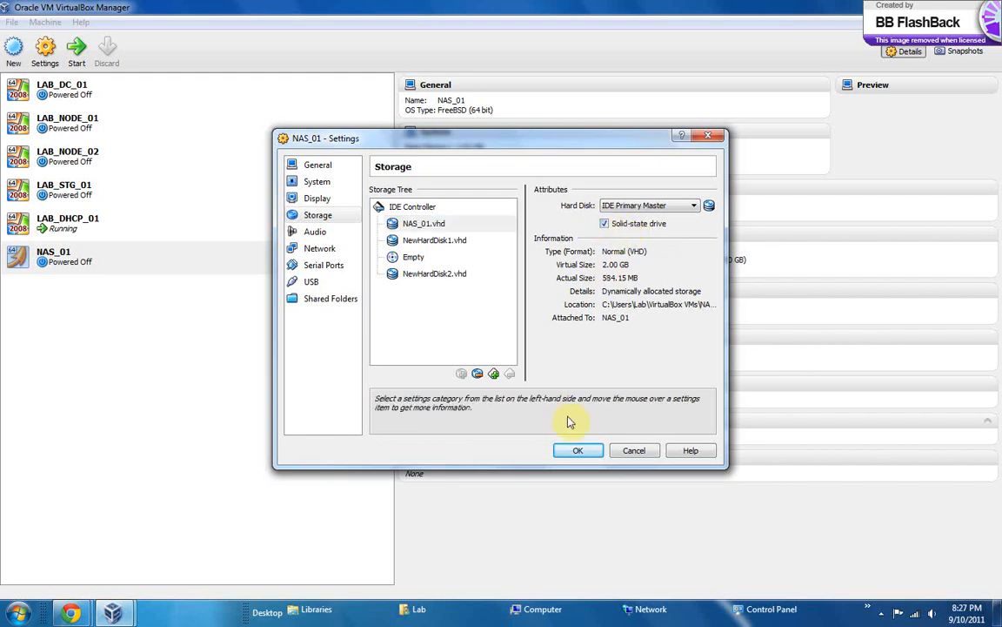
click(578, 451)
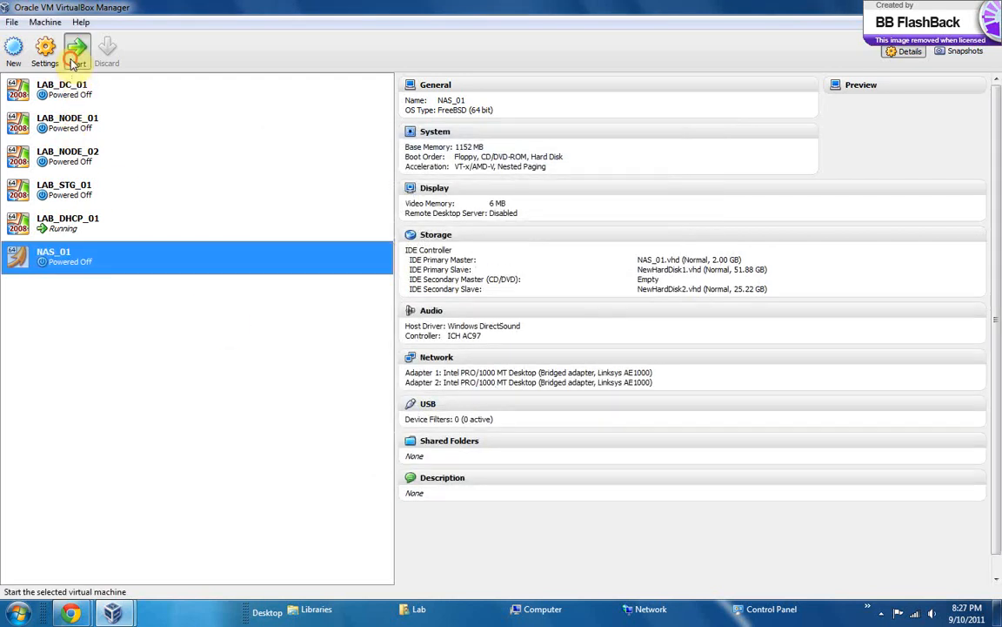
click(77, 48)
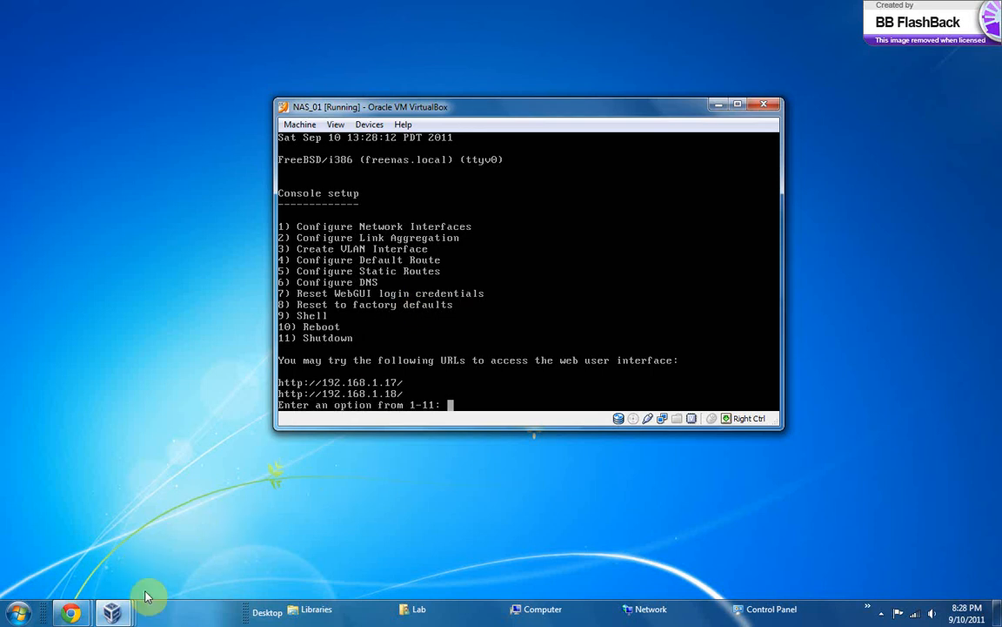
Switch to Google Chrome by opening a new browser window on the host computer.
click(73, 614)
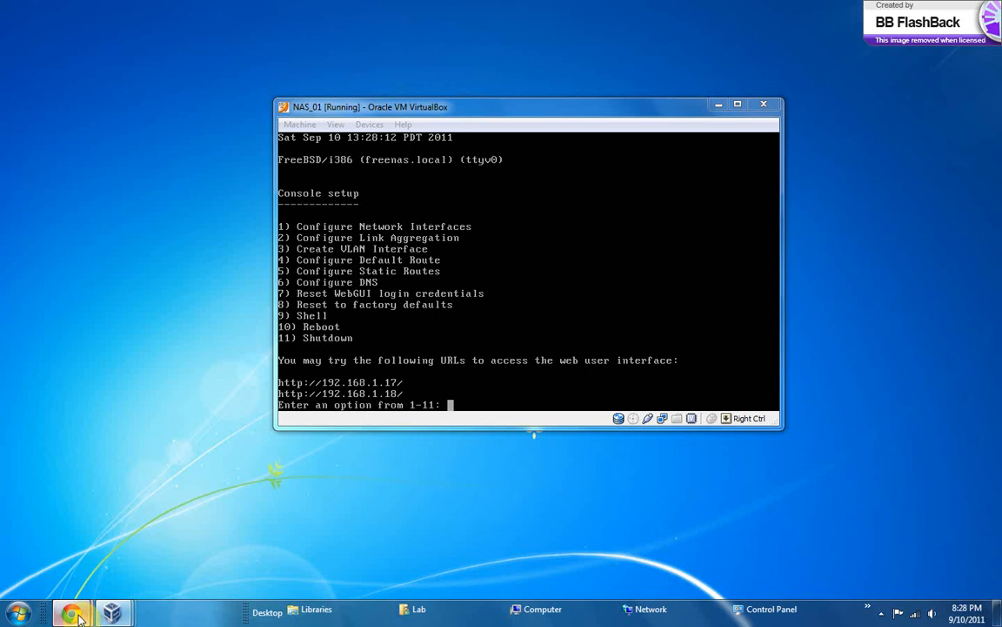
drag(78, 613, 74, 553)
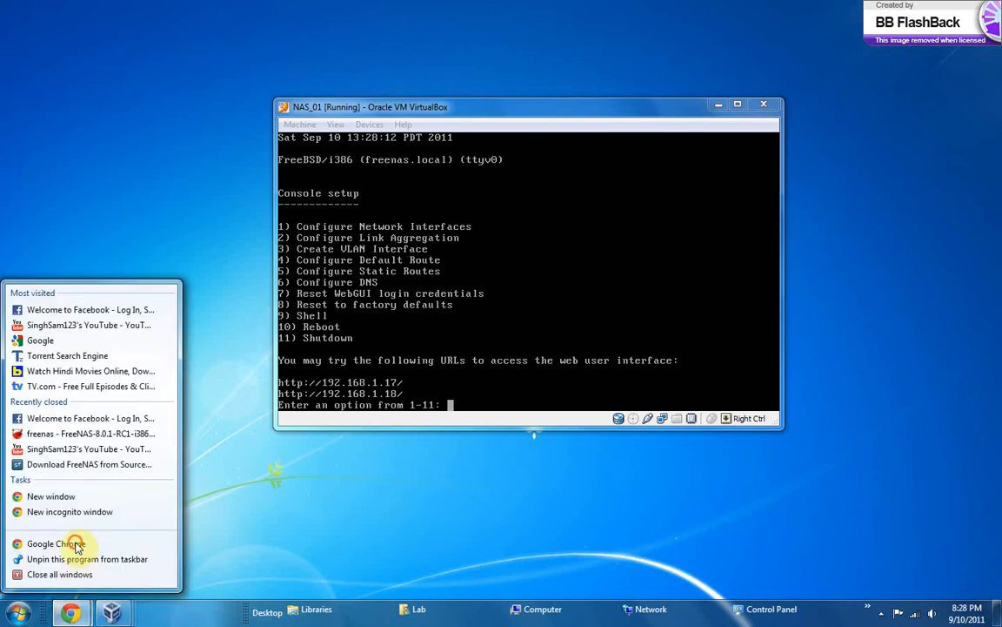
click(76, 544)
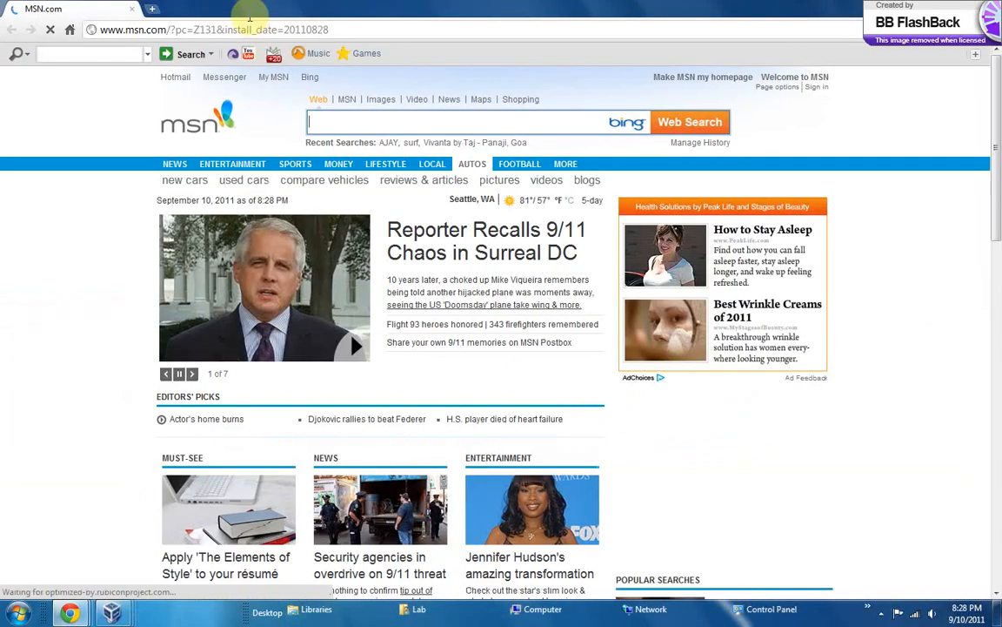
Load the FreeNAS web interface at the address 192.168.1.17 in the browser.
click(223, 29)
text(19)
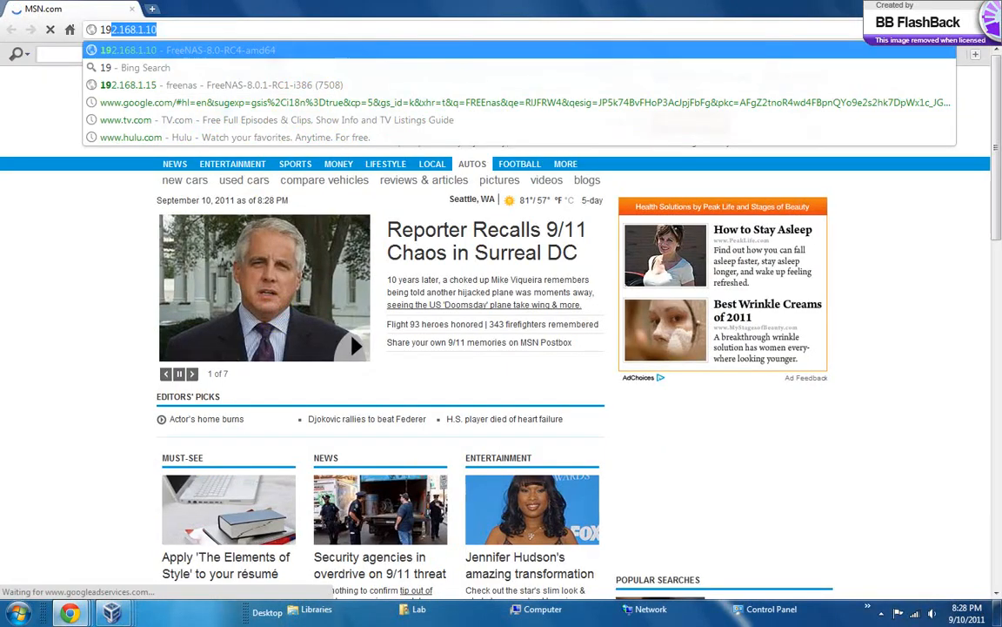
text(2.1687)
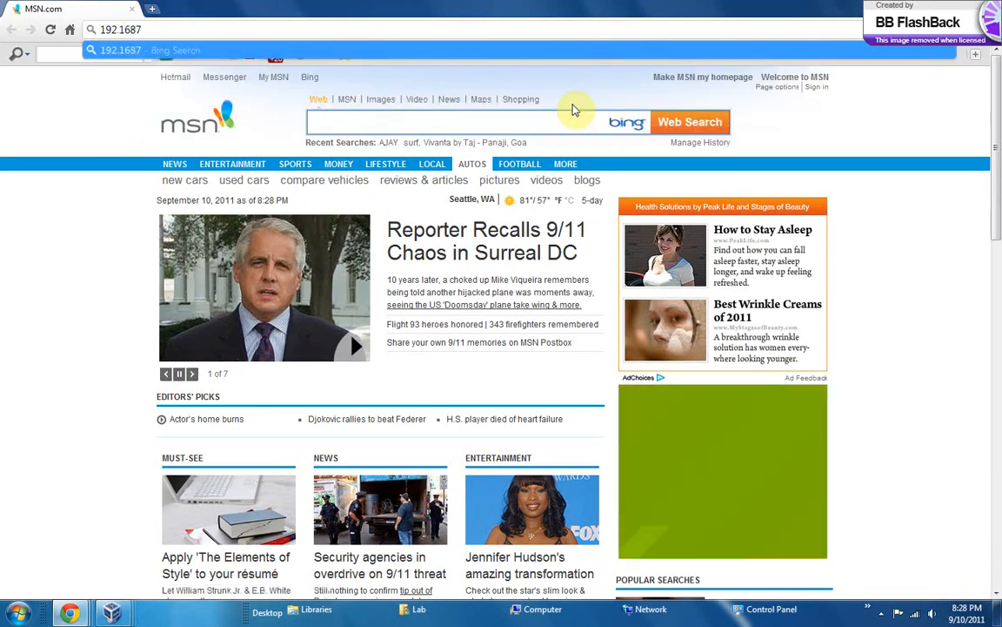
key(BackSpace)
text(.)
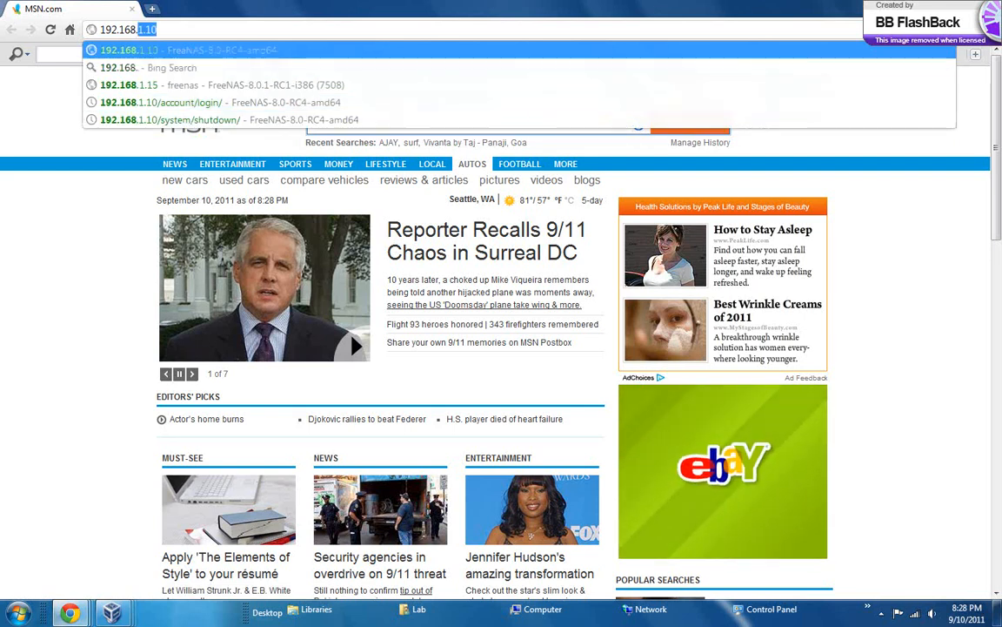
text(1.)
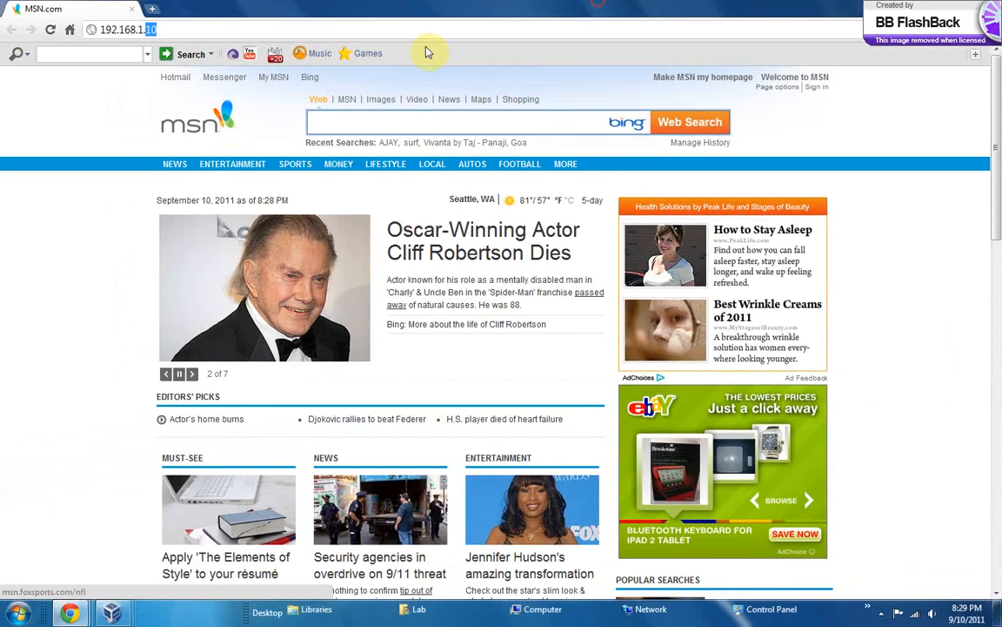
text(17)
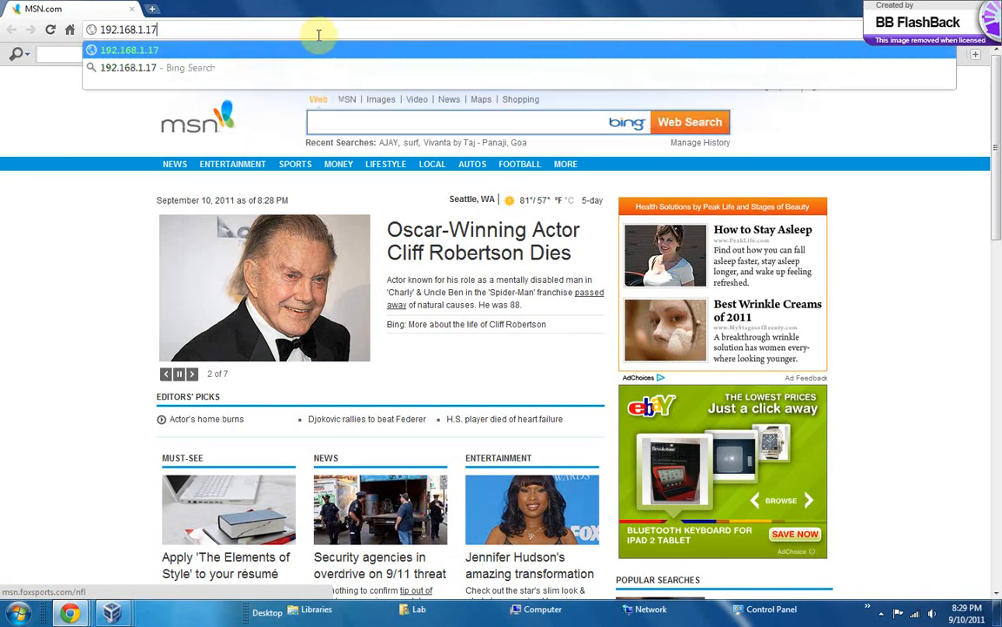
key(Return)
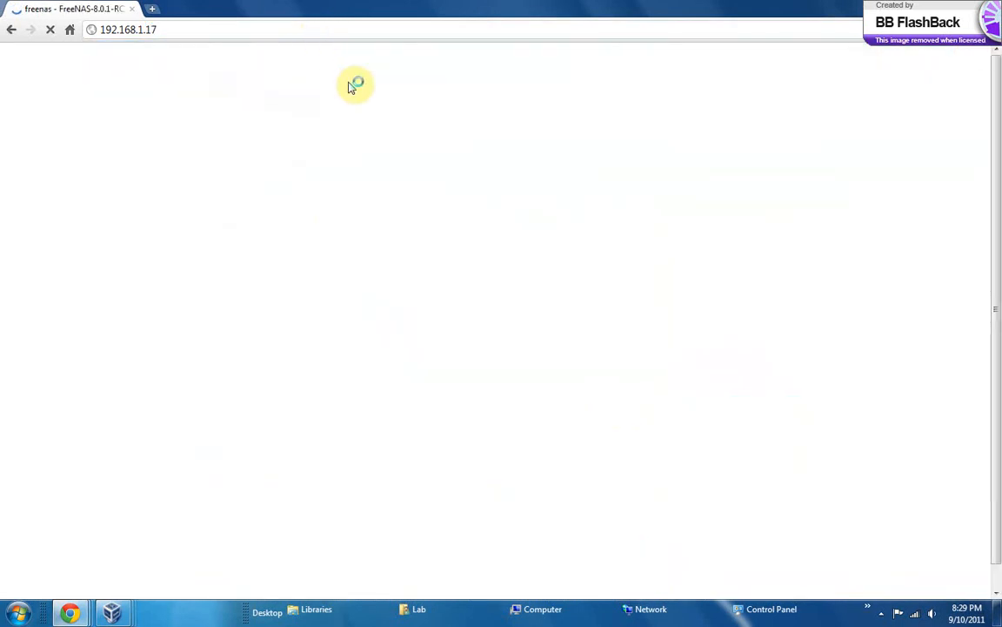